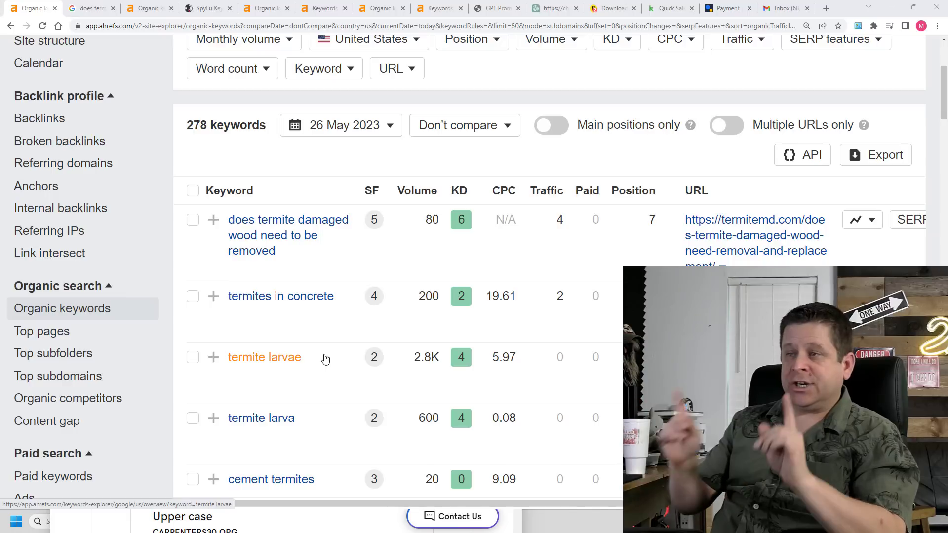
- Scroll the termite site's organic keywords, then bring up newsuv.org's keywords sorted by position
mouse_move(502, 191)
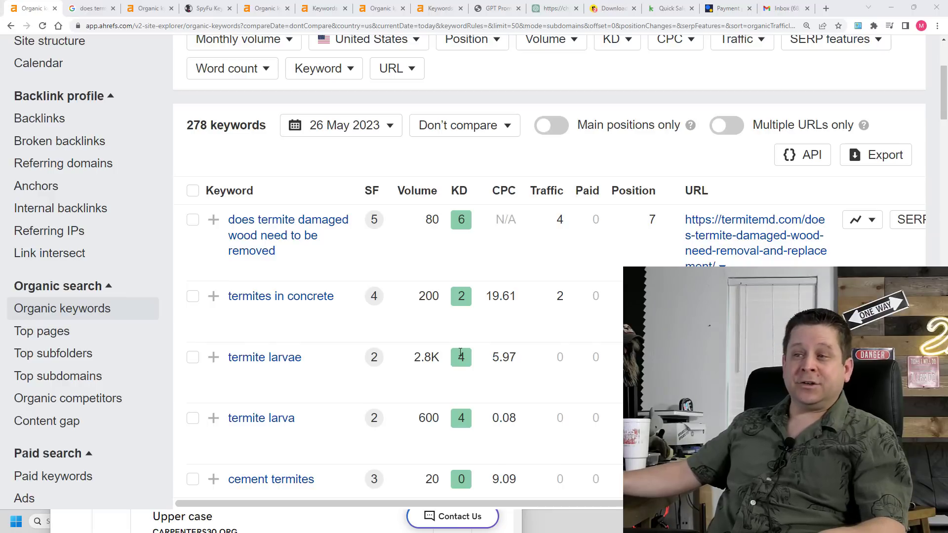
scroll(460, 352, "down", 20)
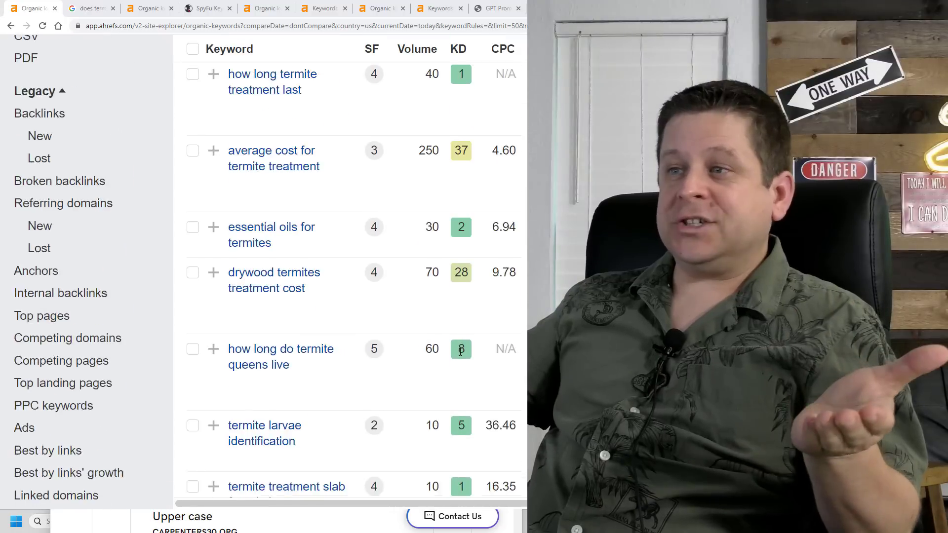
scroll(460, 352, "down", 20)
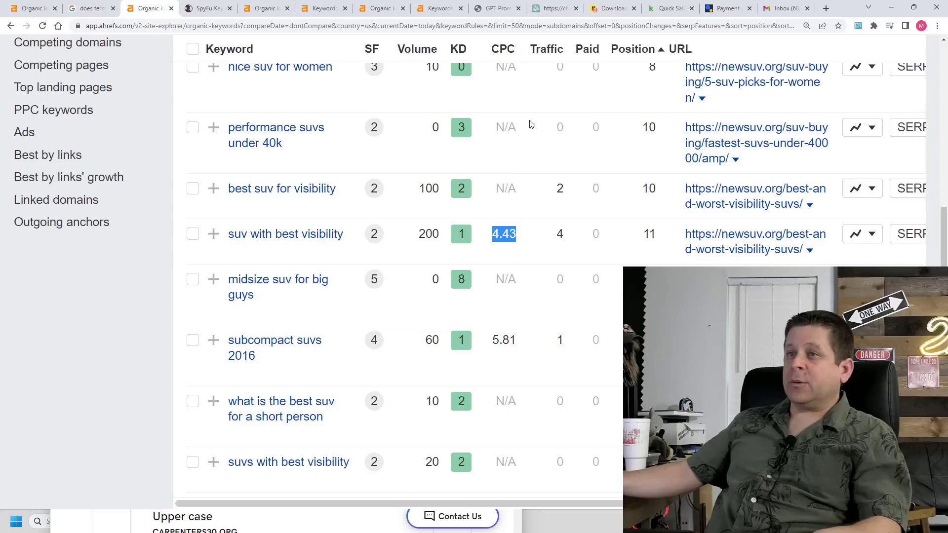
- Sort the newsuv.org keywords by CPC, highest first, putting 'best first suv for teenager' (19.84) on top
scroll(529, 123, "up", 2)
scroll(540, 193, "up", 12)
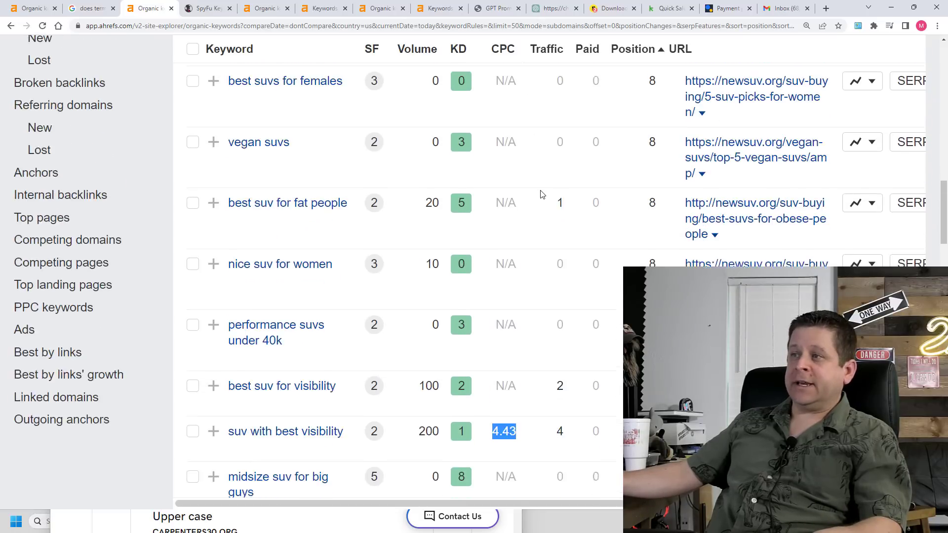
scroll(542, 193, "up", 10)
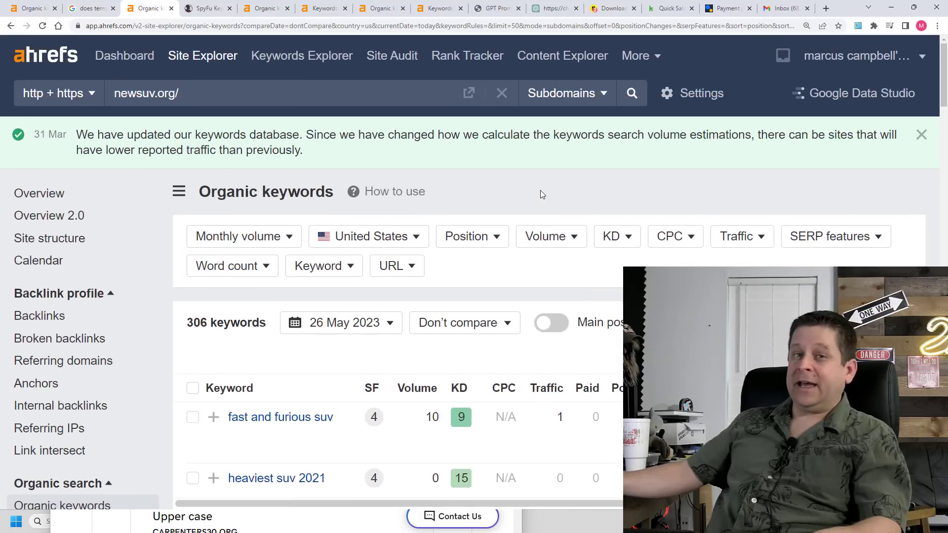
scroll(441, 171, "down", 5)
left_click(504, 287)
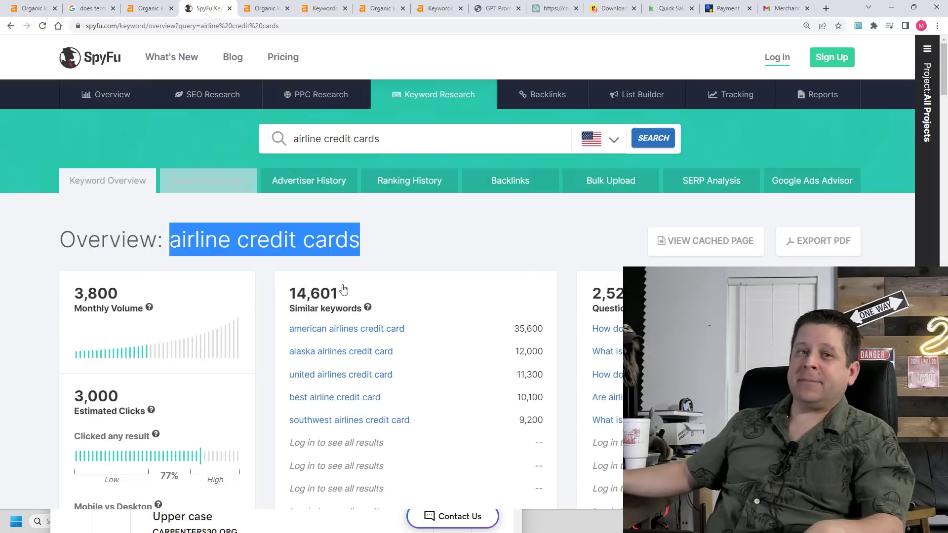
- Highlight the 'airline credit cards' keyword in SpyFu and compare it against the Ahrefs tabs
left_click(482, 262)
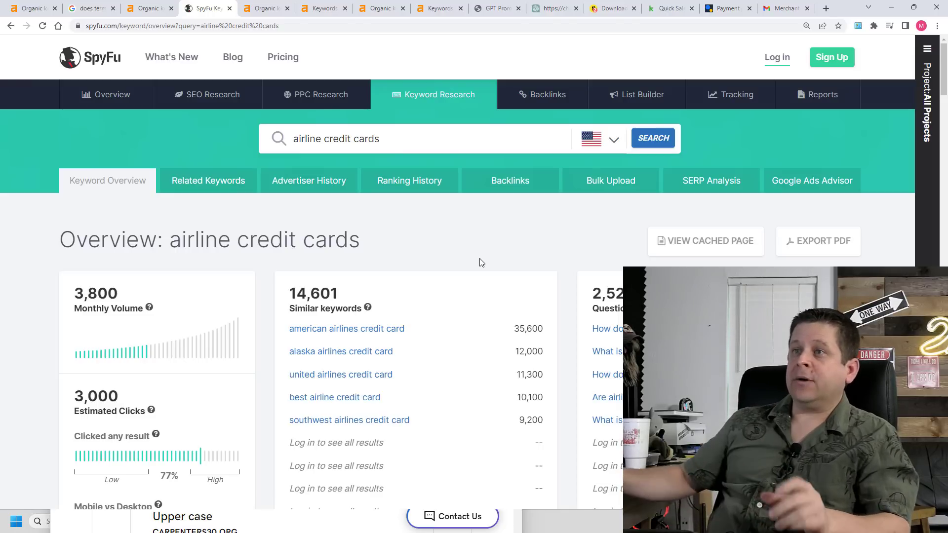
left_click_drag(174, 238, 371, 232)
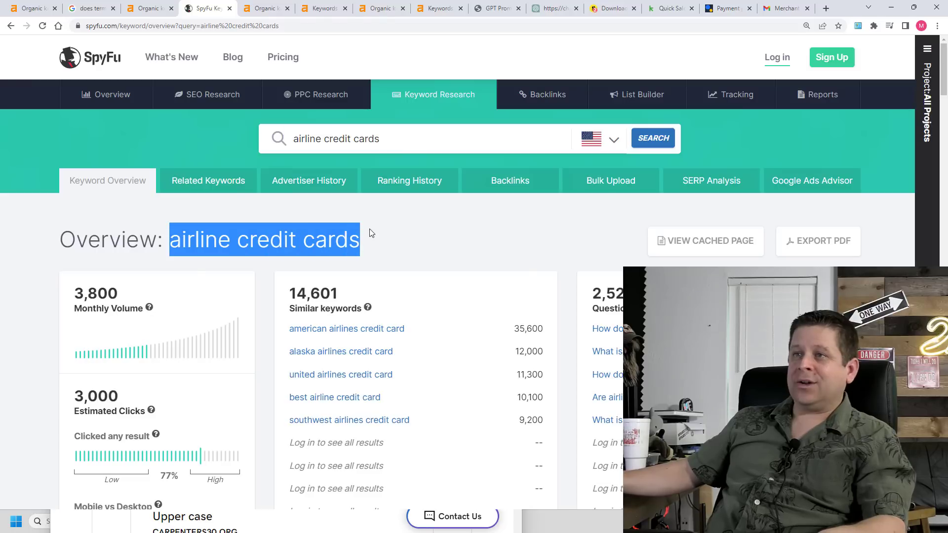
left_click(262, 9)
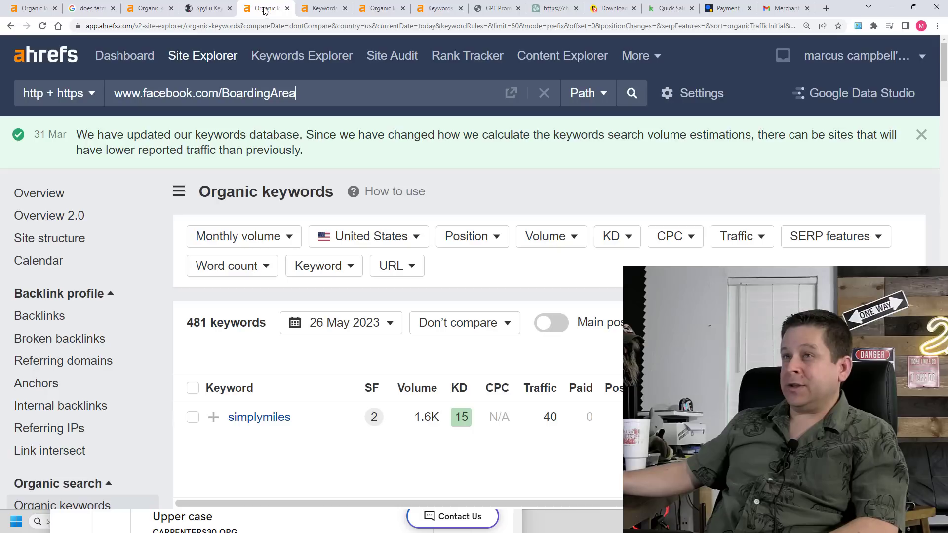
left_click(131, 8)
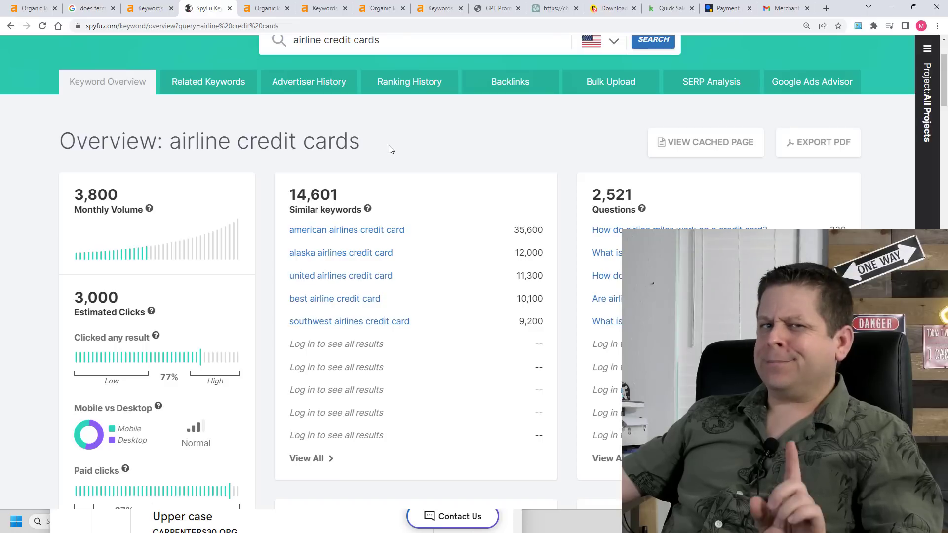
- Highlight the SpyFu heading and its $9.33 cost per click, then move to Ahrefs' 297 fare alert keywords
left_click_drag(173, 146, 363, 153)
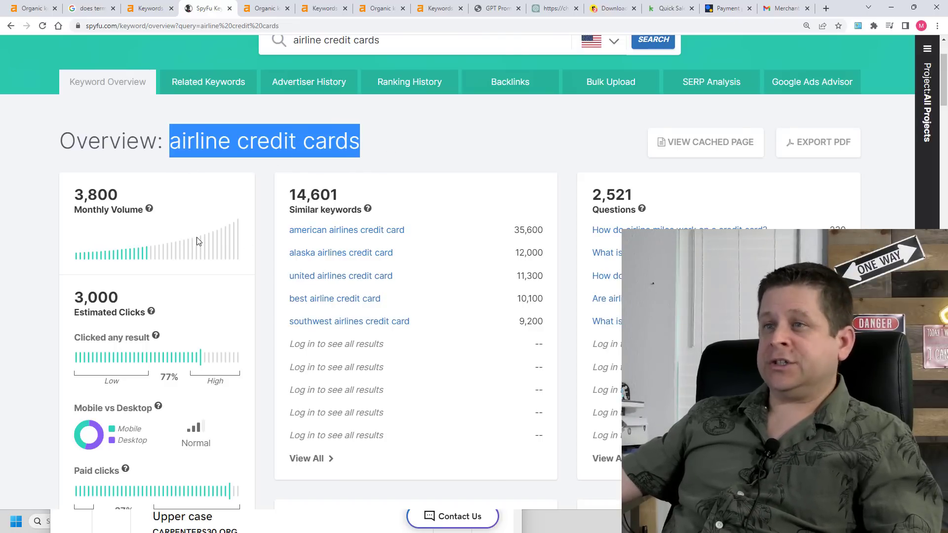
scroll(199, 245, "down", 9)
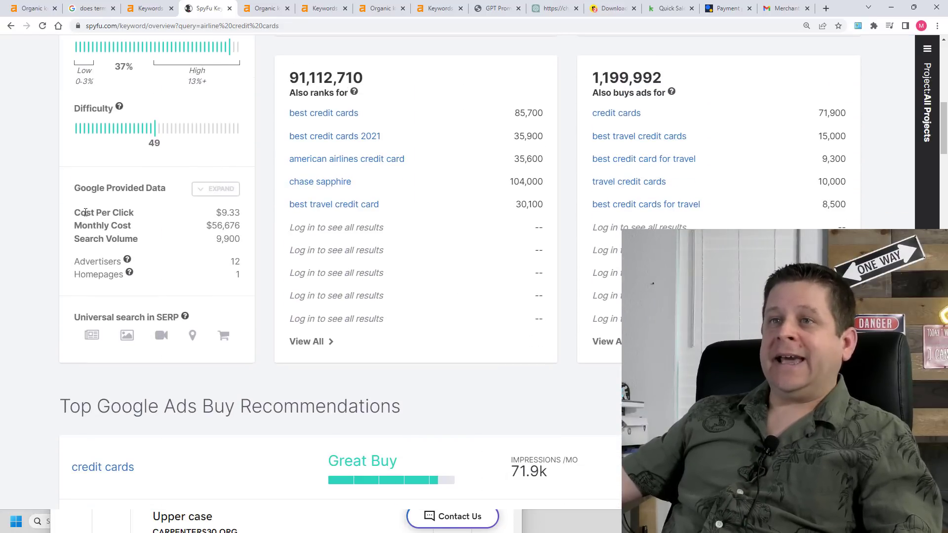
left_click_drag(73, 214, 235, 214)
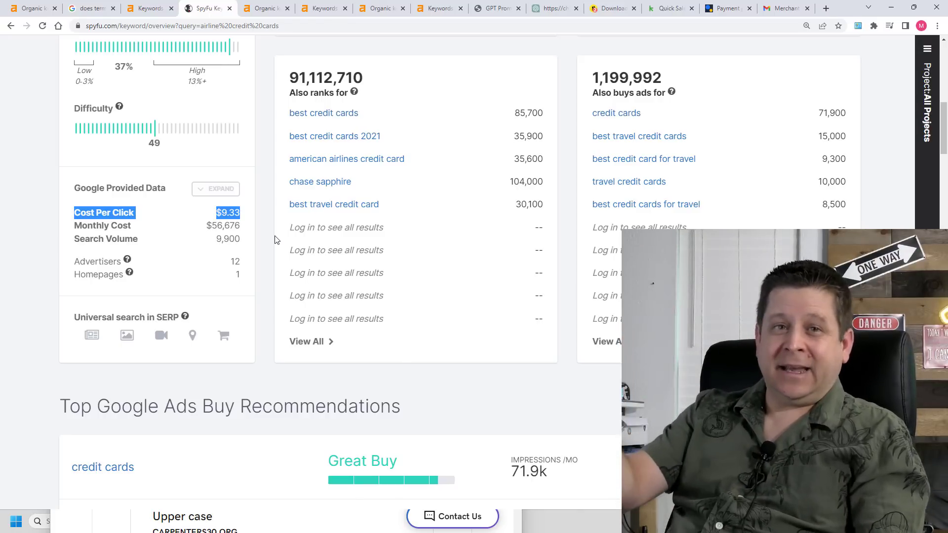
key("ctrl+Tab")
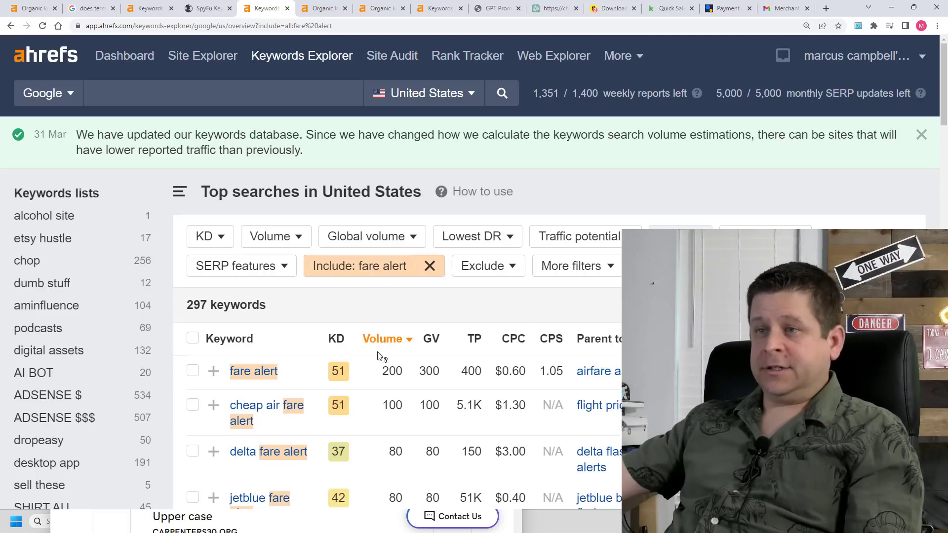
- Scroll through the fare alert results, then the BoardingArea Facebook page's 481 organic keywords
scroll(333, 338, "down", 6)
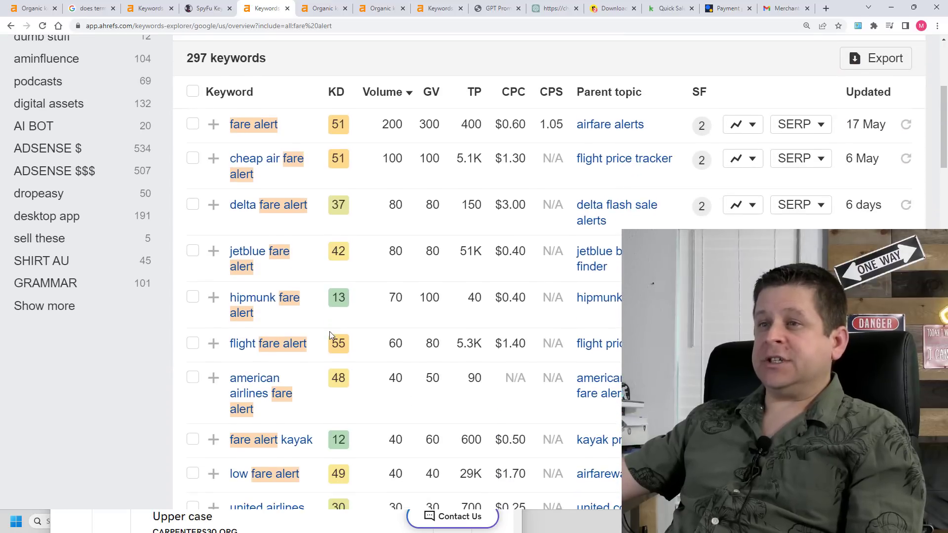
scroll(345, 248, "down", 12)
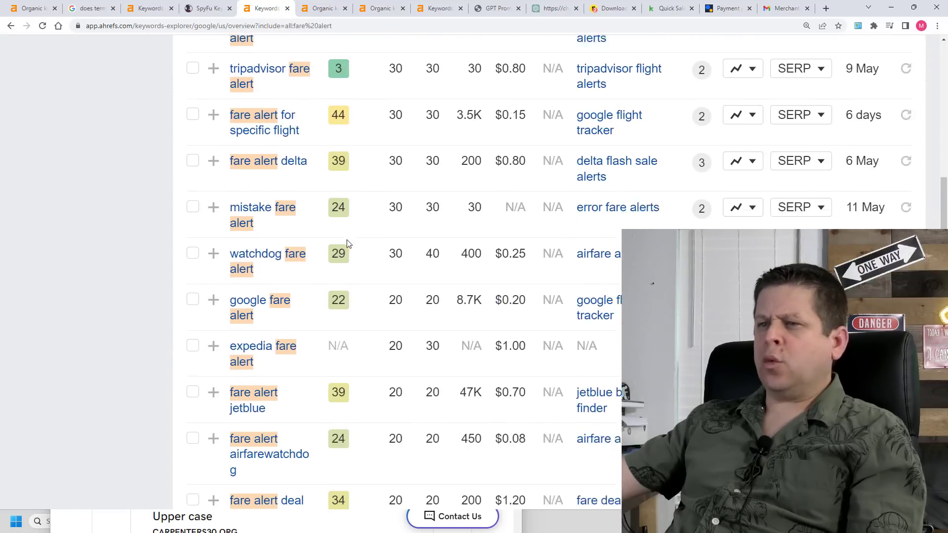
scroll(347, 243, "down", 6)
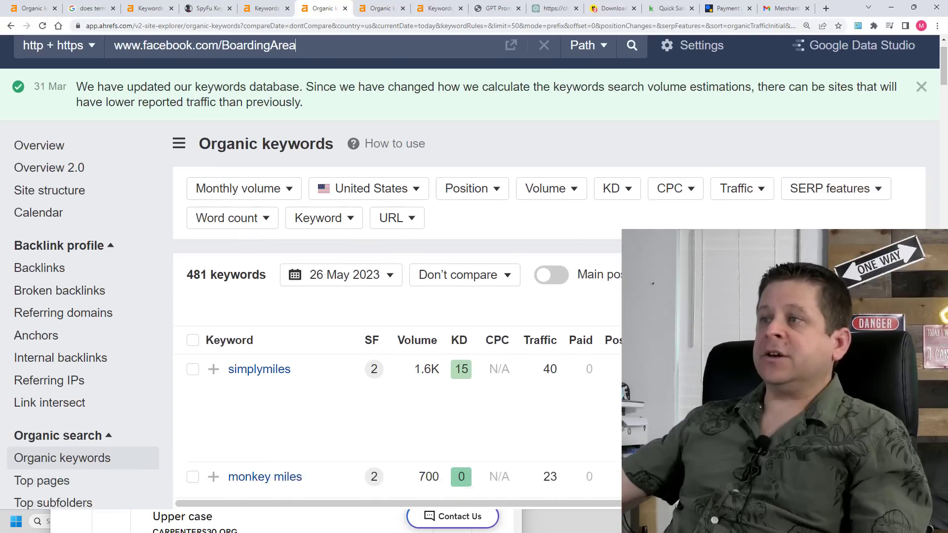
scroll(619, 241, "down", 4)
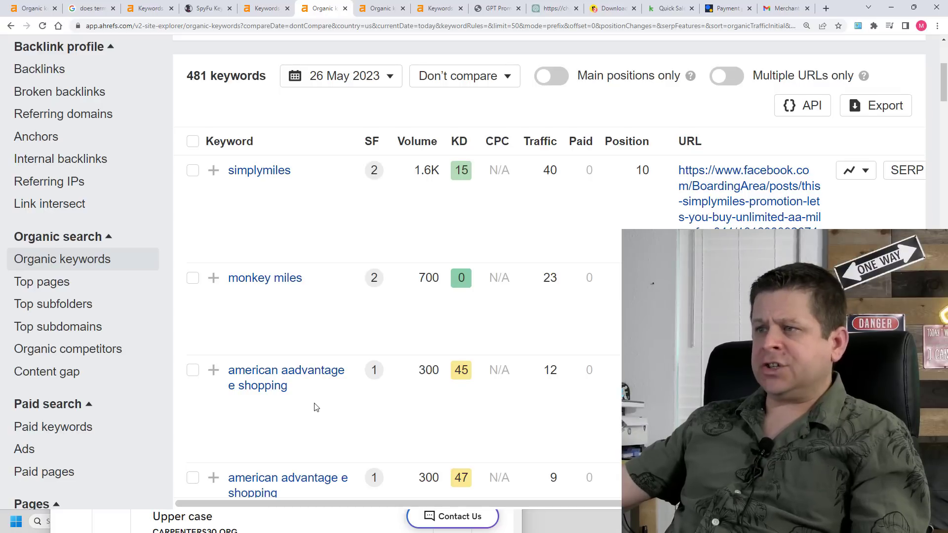
scroll(316, 408, "down", 20)
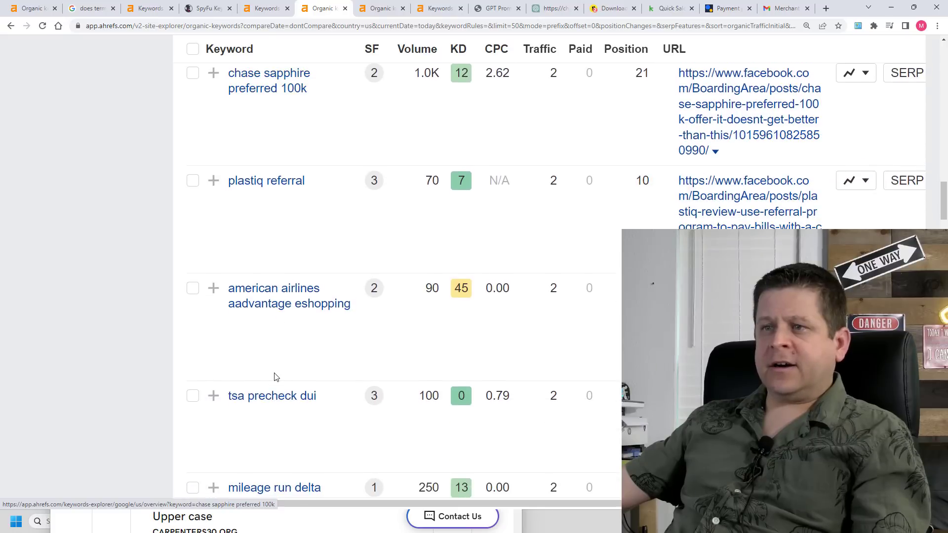
scroll(276, 377, "down", 5)
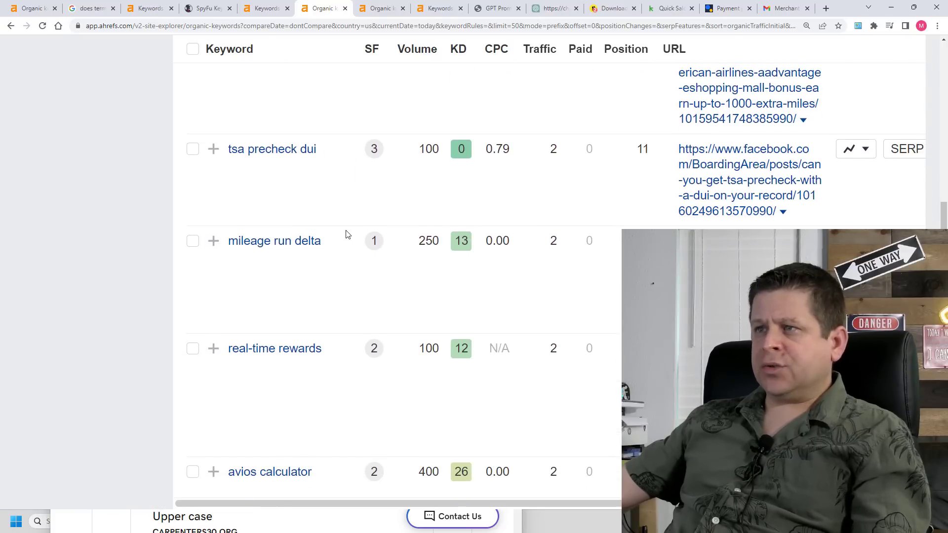
scroll(345, 239, "down", 9)
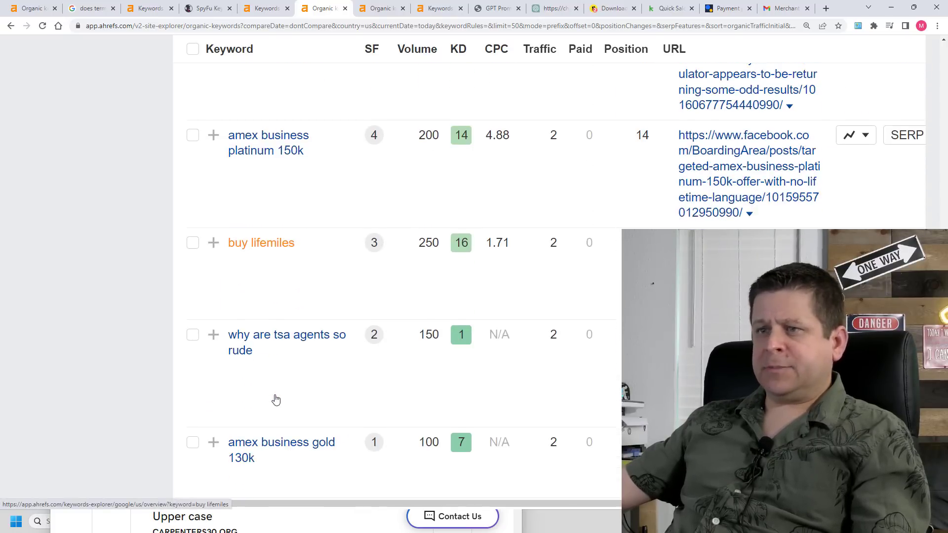
scroll(276, 400, "down", 13)
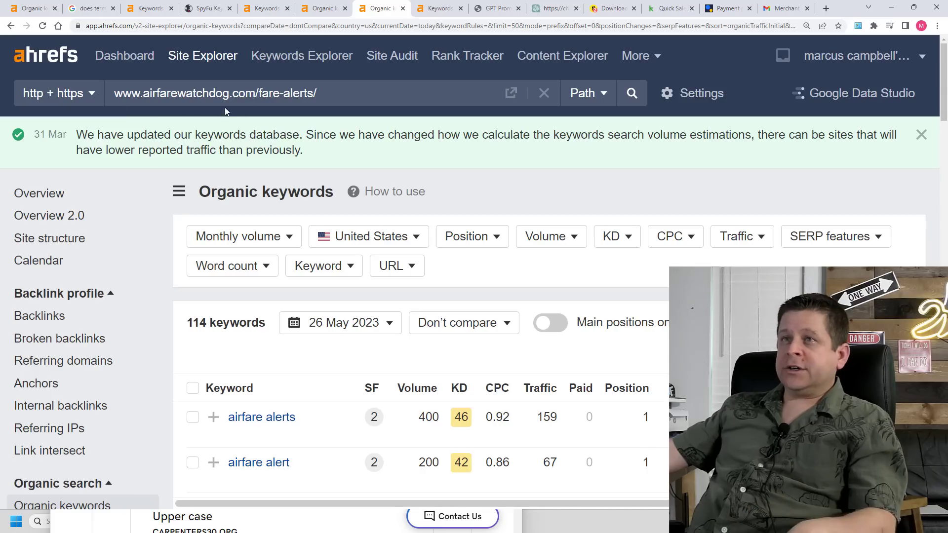
- Cap airfarewatchdog.com's organic keywords at KD 3, leaving 60,933 results
scroll(516, 187, "down", 8)
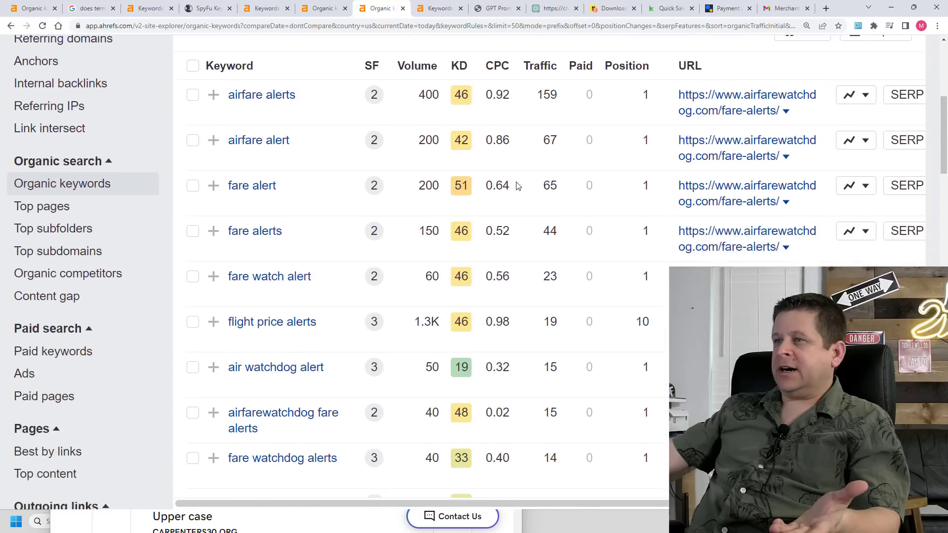
scroll(354, 302, "down", 7)
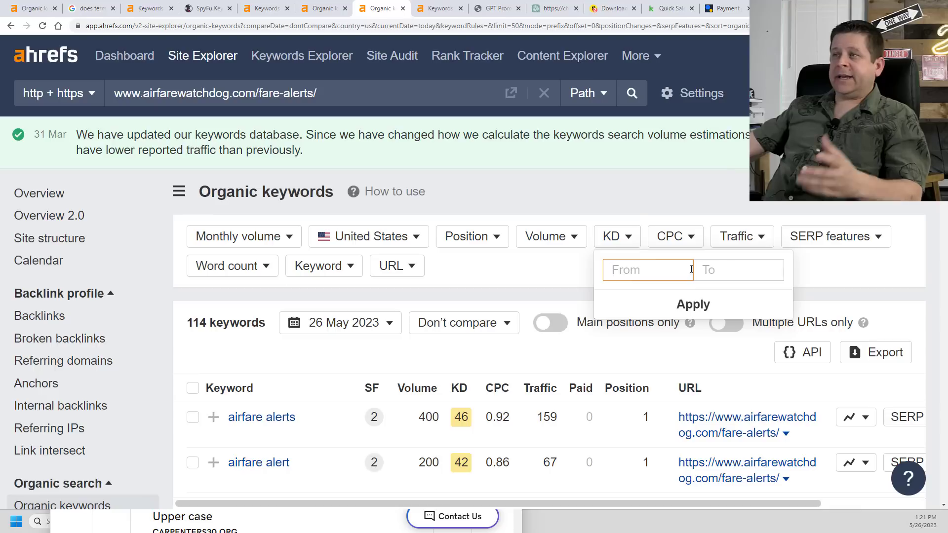
type("3")
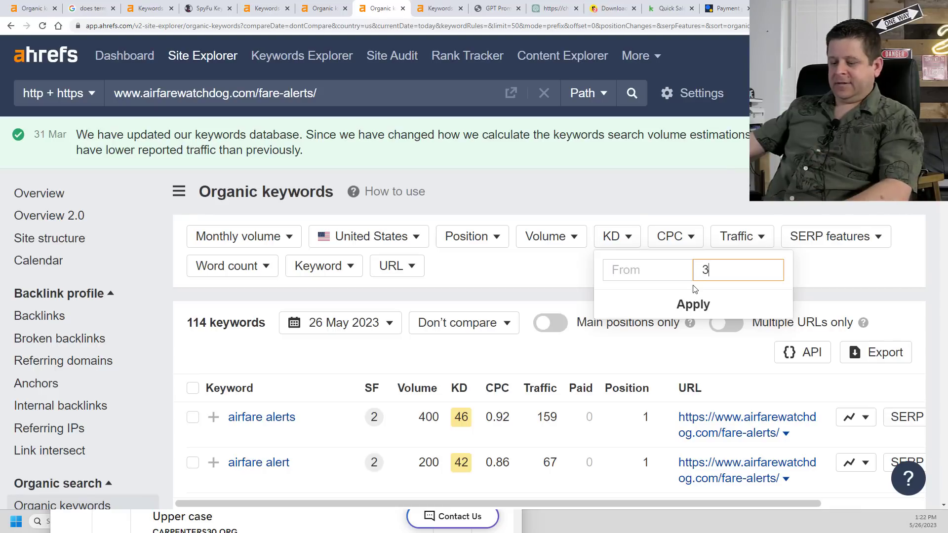
left_click(692, 302)
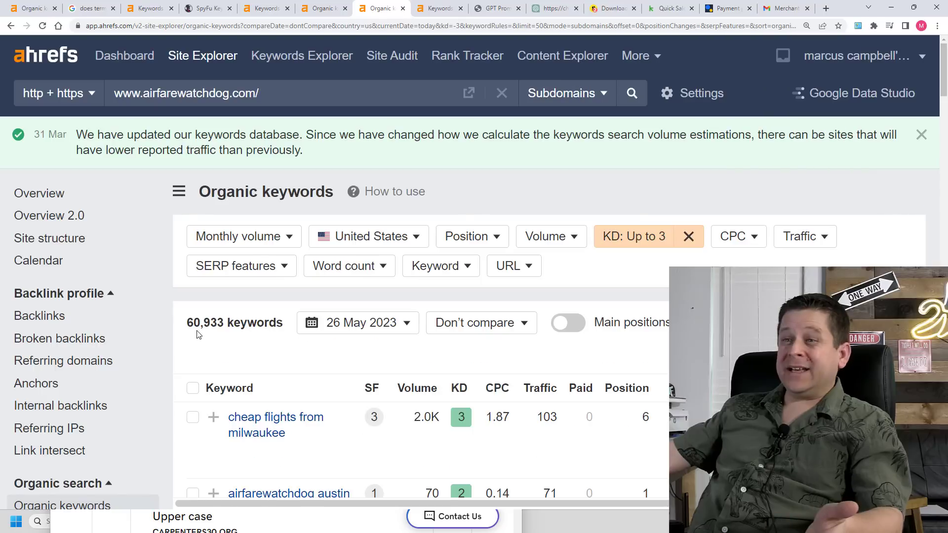
scroll(310, 342, "down", 14)
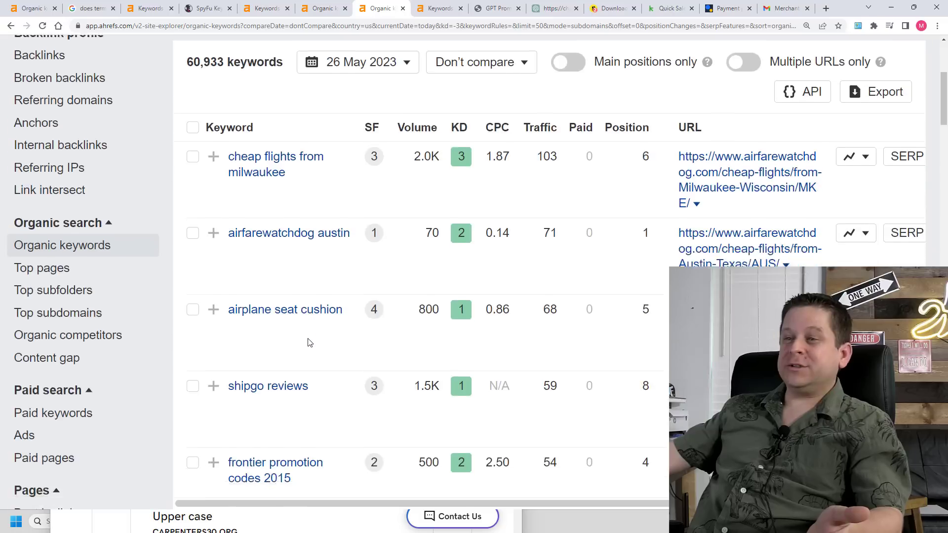
scroll(309, 342, "down", 15)
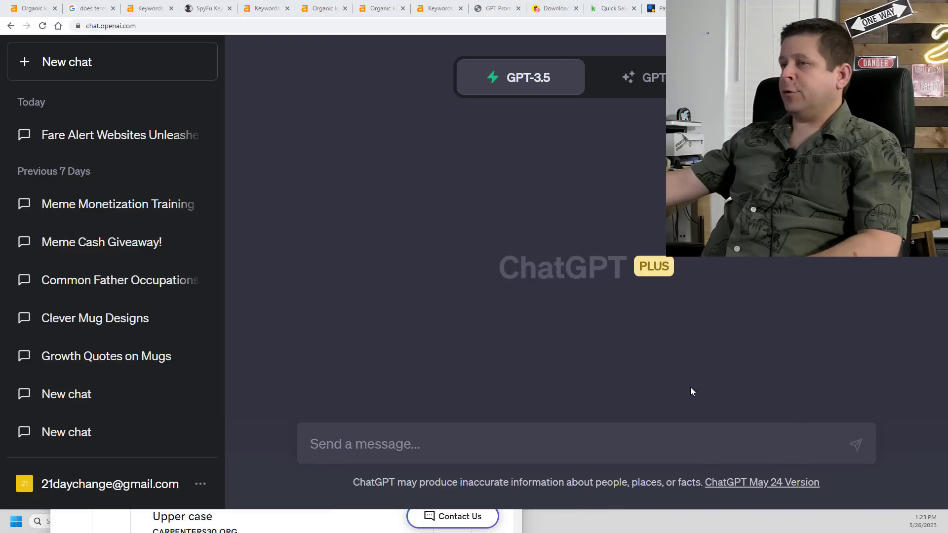
- Paste the three-line travel-blogger prompt into the ChatGPT message box
type("in the style of an enthusiastic travel blogger write a 3000 word article about how travel fare alert and fare error alert websites work with some example websites and please be sure to include information about fare alerts for")
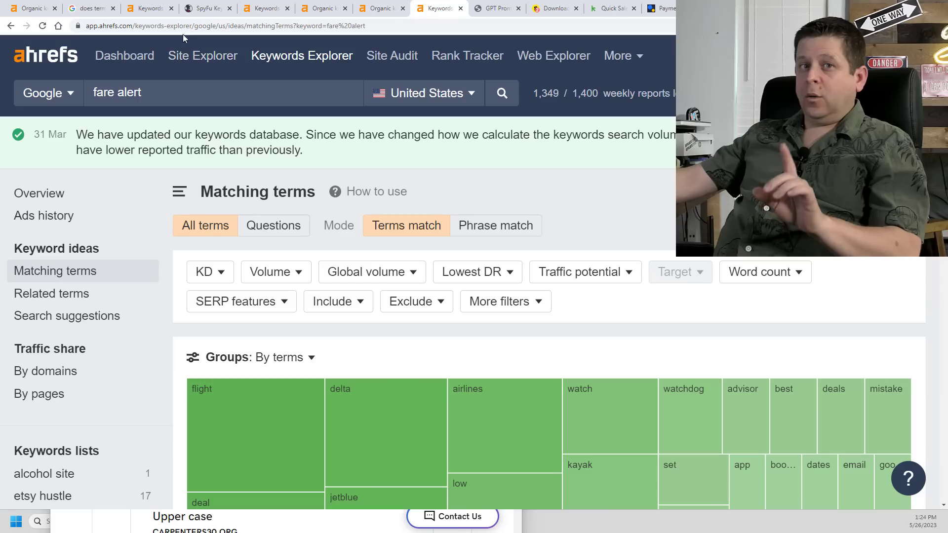
- Scroll the fare alert matching terms down to 'tripadvisor fare alert', 'mistake fare alert' and 'fare deals alert'
scroll(245, 111, "down", 10)
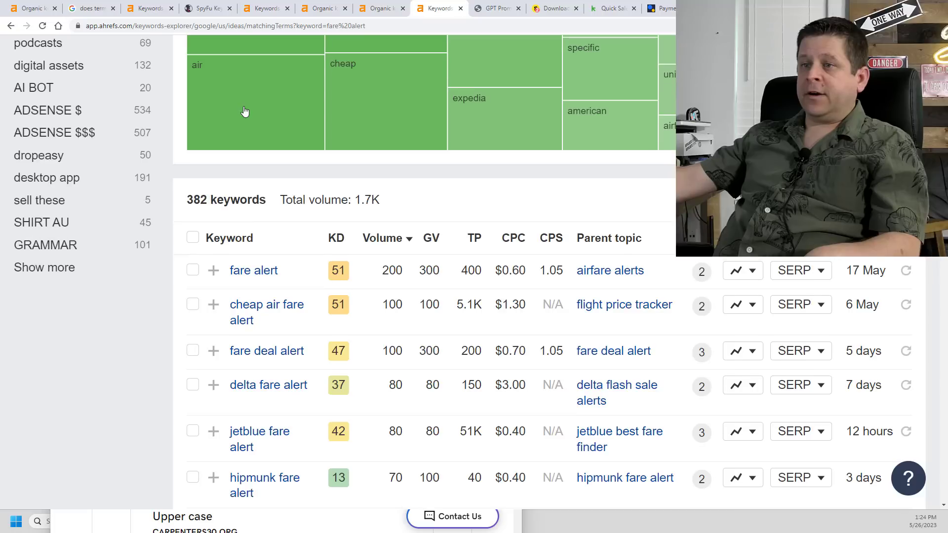
scroll(247, 106, "down", 2)
scroll(394, 171, "down", 3)
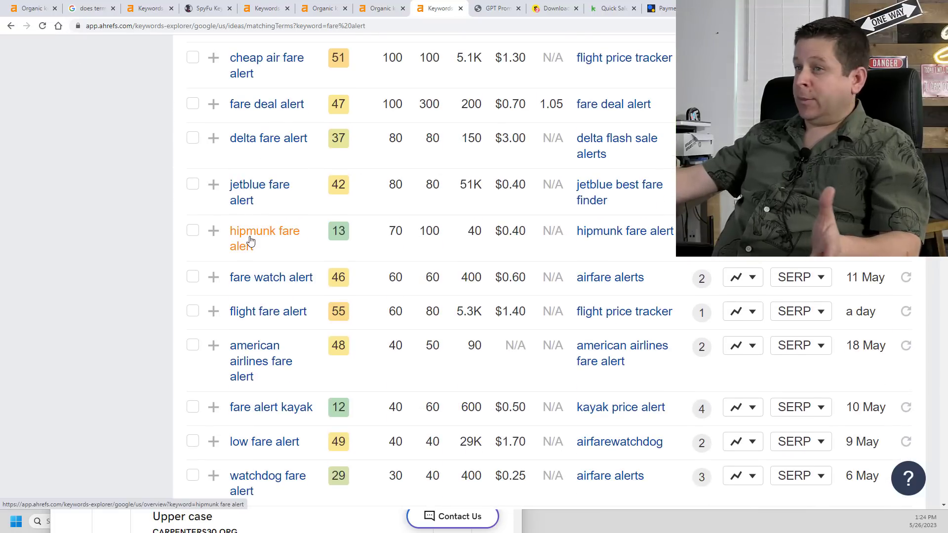
scroll(260, 334, "down", 2)
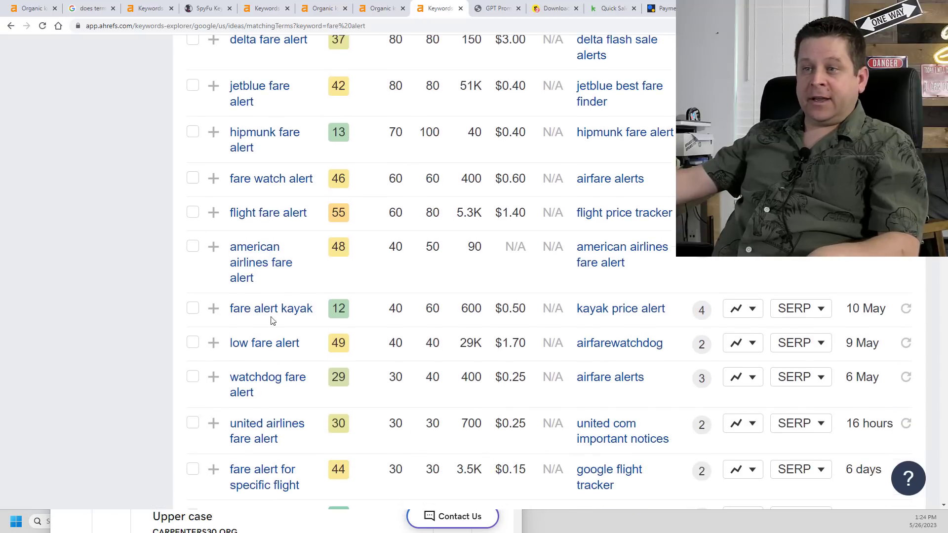
scroll(296, 346, "down", 4)
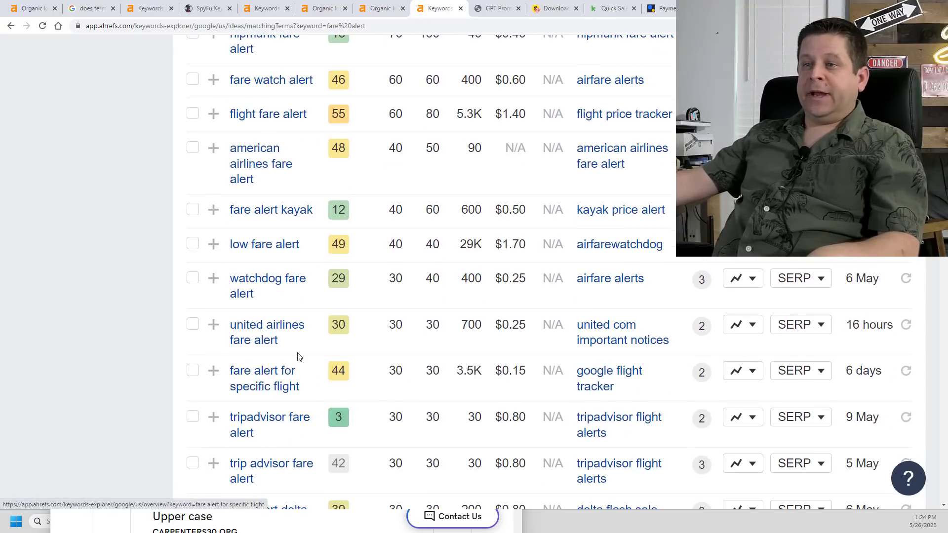
scroll(297, 342, "down", 3)
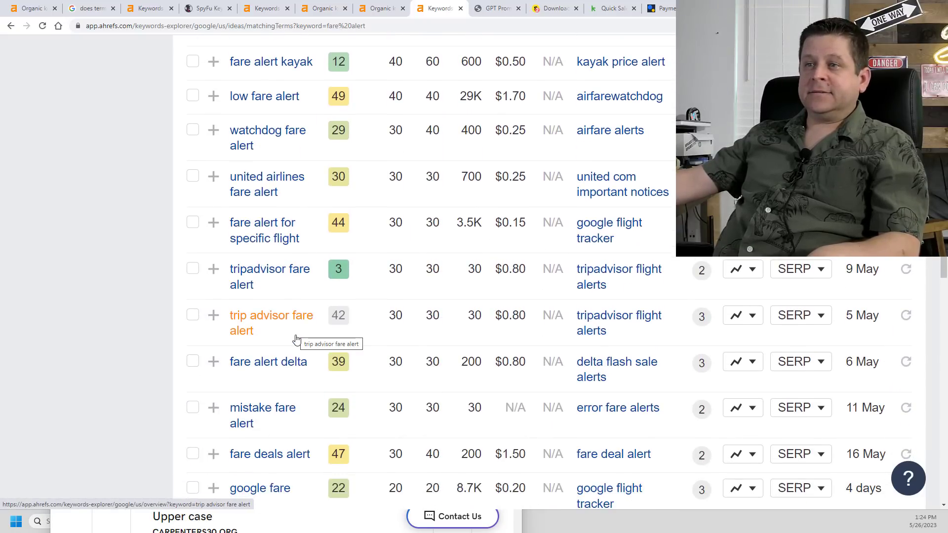
scroll(296, 340, "down", 4)
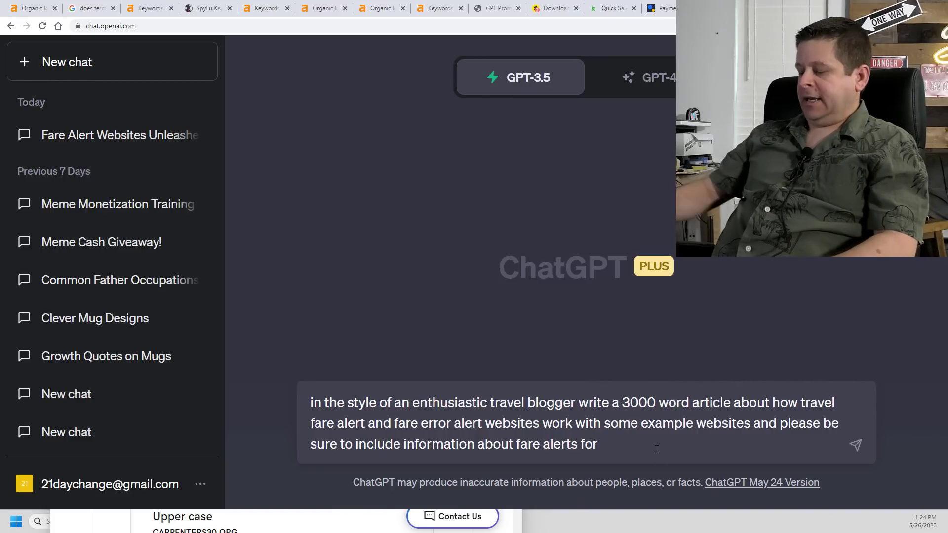
- Add two new lines to the fare-alert prompt and paste the list of airlines below
key("shift+Return")
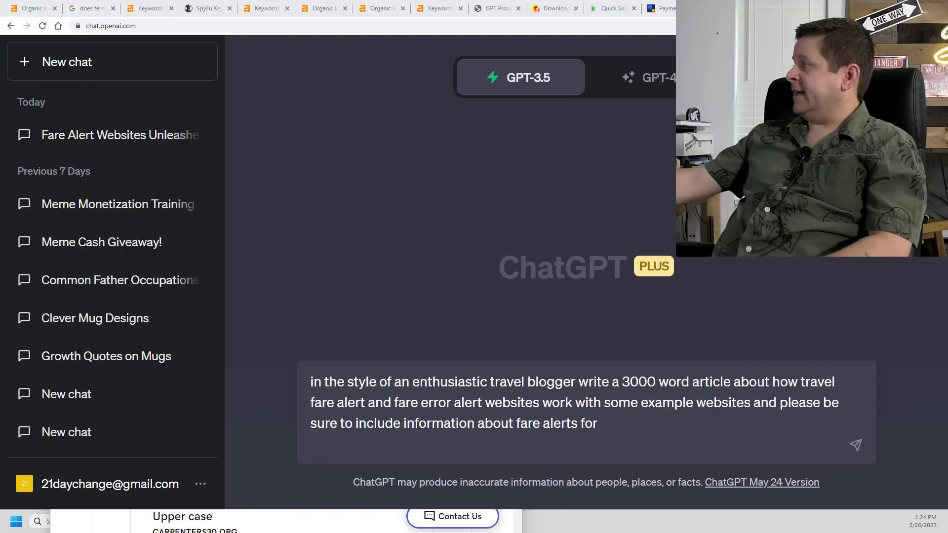
key("shift+Return")
key("ctrl+v")
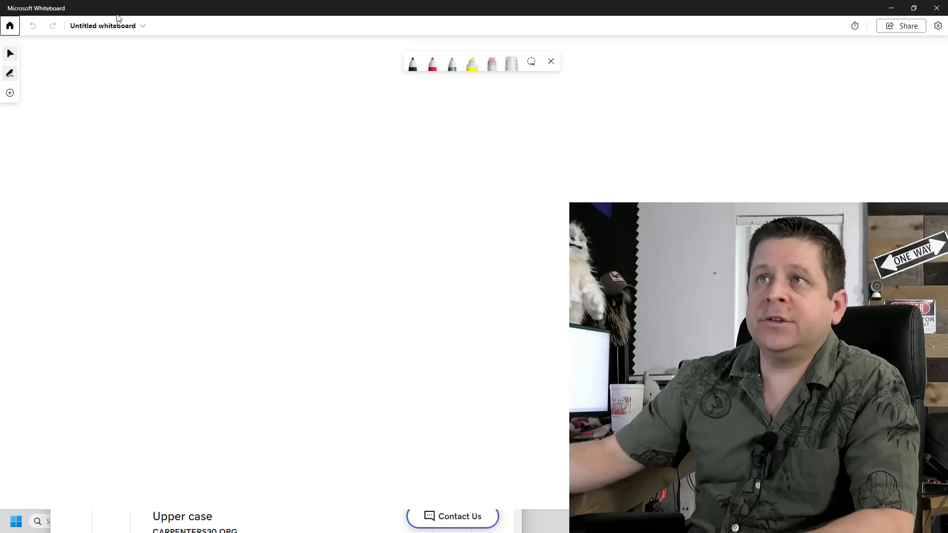
- Handwrite 'Mortgage' with an arrow pointing to a shortened 'Mortg-'
left_click_drag(101, 139, 173, 123)
left_click_drag(191, 115, 189, 135)
mouse_move(181, 127)
left_mouse_down()
mouse_move(201, 127)
mouse_move(209, 146)
mouse_move(324, 138)
left_mouse_up()
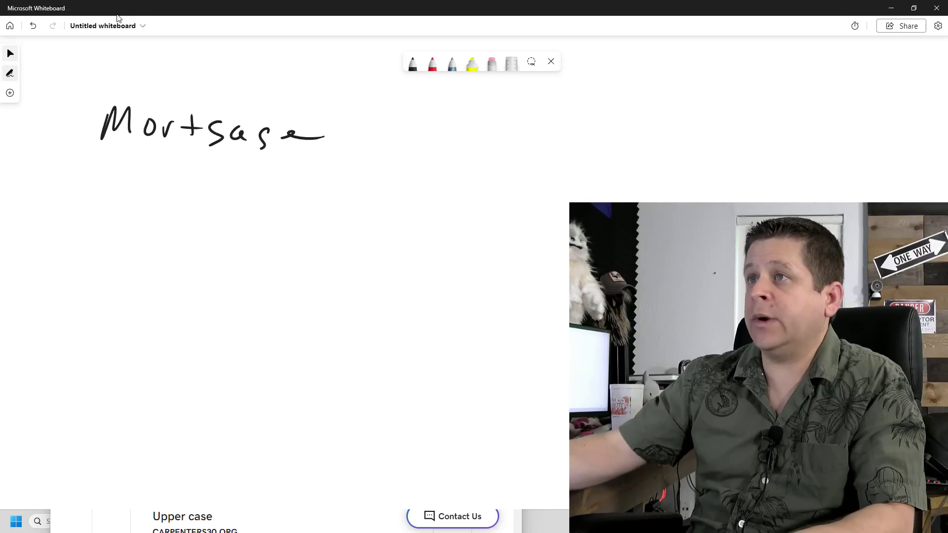
left_click_drag(370, 132, 465, 140)
mouse_move(460, 128)
left_mouse_down()
mouse_move(490, 135)
mouse_move(460, 158)
left_mouse_up()
mouse_move(539, 147)
left_mouse_down()
mouse_move(548, 119)
mouse_move(582, 136)
mouse_move(629, 134)
left_mouse_up()
left_click_drag(639, 124, 642, 144)
mouse_move(629, 136)
left_mouse_down()
mouse_move(648, 134)
mouse_move(686, 162)
mouse_move(775, 157)
left_mouse_up()
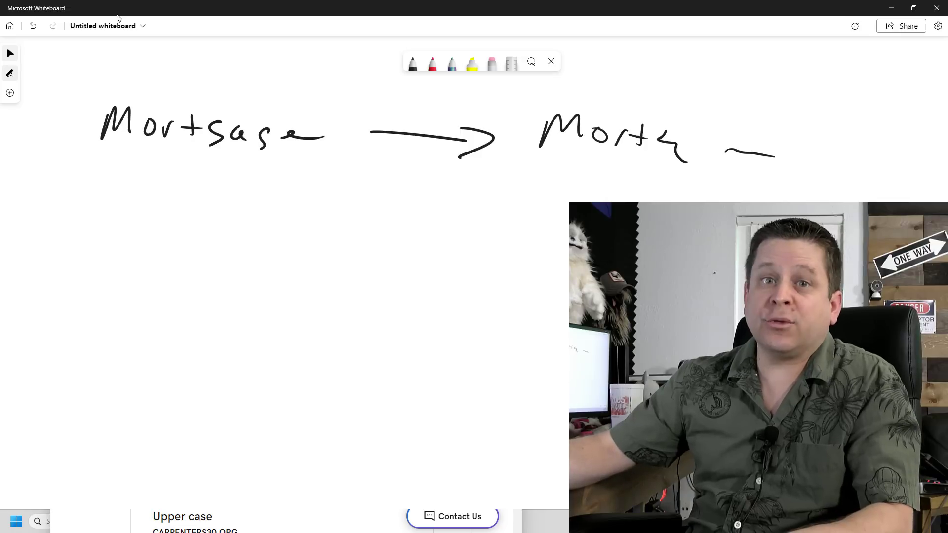
- List add-on terms under Mortgage: '+ Cal', '+ FI' and '+ A-'
left_click_drag(168, 161, 167, 174)
mouse_move(158, 167)
left_mouse_down()
mouse_move(204, 180)
mouse_move(239, 175)
left_mouse_up()
mouse_move(174, 197)
left_mouse_down()
mouse_move(174, 213)
mouse_move(183, 204)
left_mouse_up()
mouse_move(207, 202)
left_mouse_down()
mouse_move(208, 220)
mouse_move(220, 201)
left_mouse_up()
left_click_drag(207, 210, 217, 210)
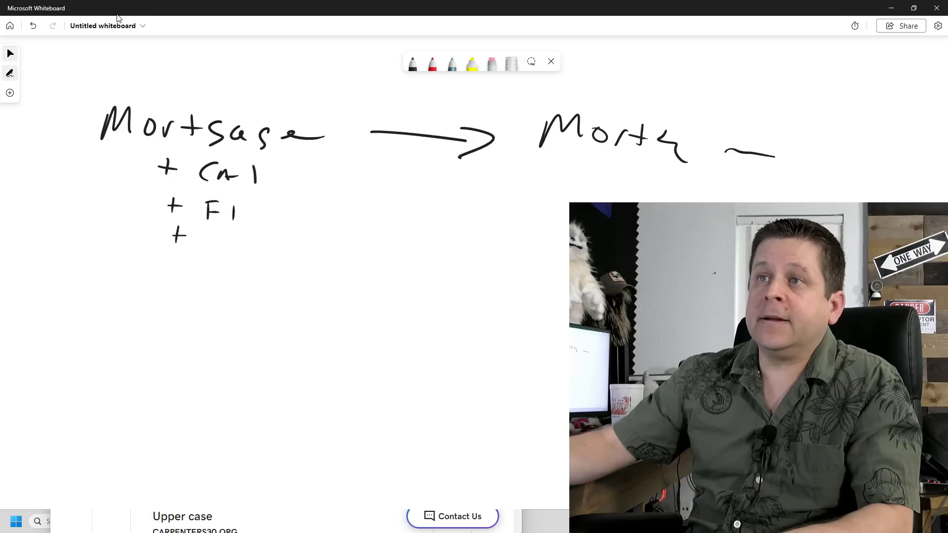
mouse_move(201, 252)
left_mouse_down()
mouse_move(218, 252)
mouse_move(218, 241)
left_mouse_up()
left_click_drag(230, 236, 259, 243)
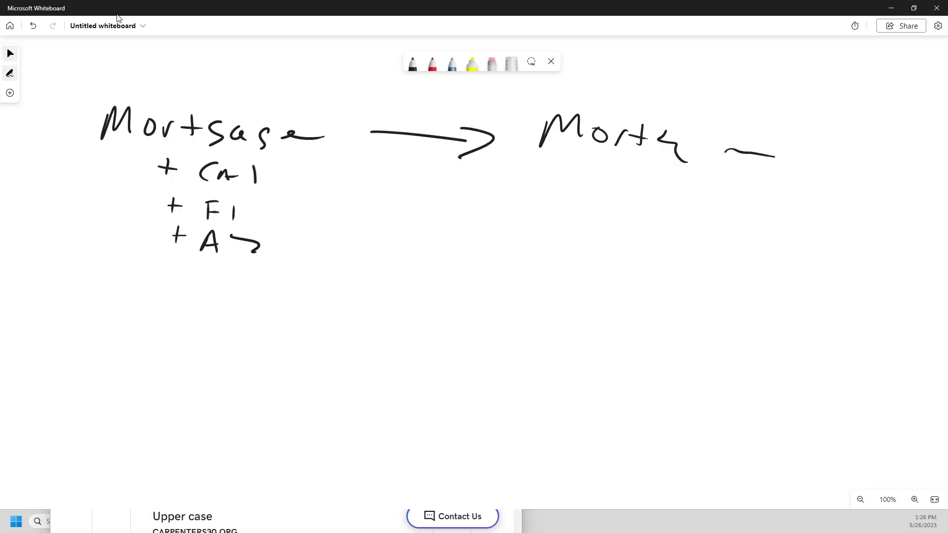
- Sketch a document box with text lines and a curved arrow back to Mortgage
mouse_move(517, 218)
left_mouse_down()
mouse_move(490, 320)
mouse_move(628, 328)
mouse_move(479, 299)
left_mouse_up()
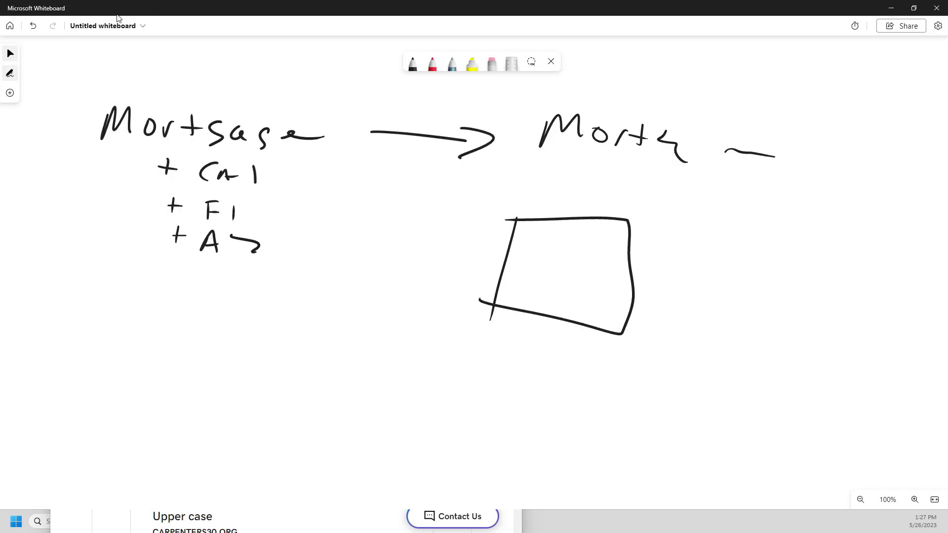
left_click_drag(536, 235, 589, 245)
left_click_drag(529, 256, 559, 261)
left_click_drag(526, 270, 559, 275)
left_click_drag(531, 286, 550, 289)
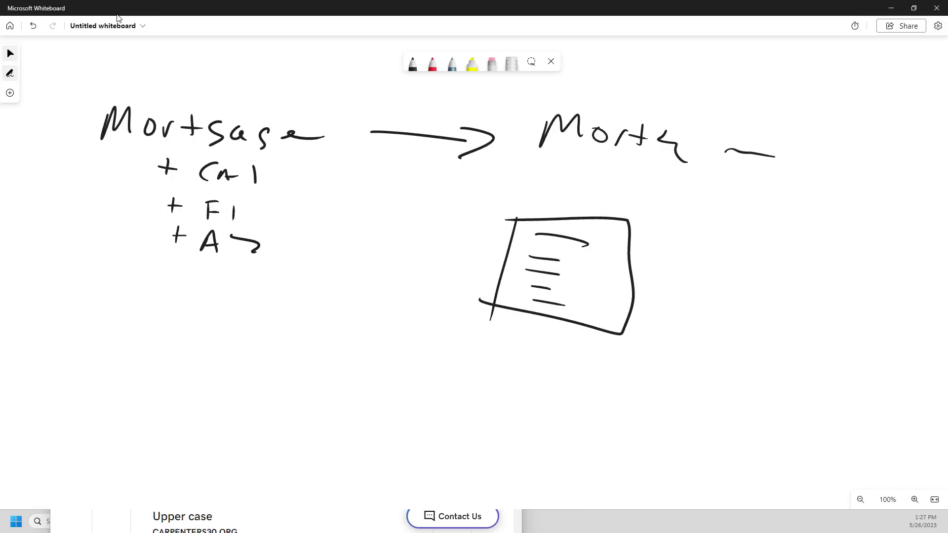
mouse_move(422, 231)
left_mouse_down()
mouse_move(326, 154)
mouse_move(342, 160)
left_mouse_up()
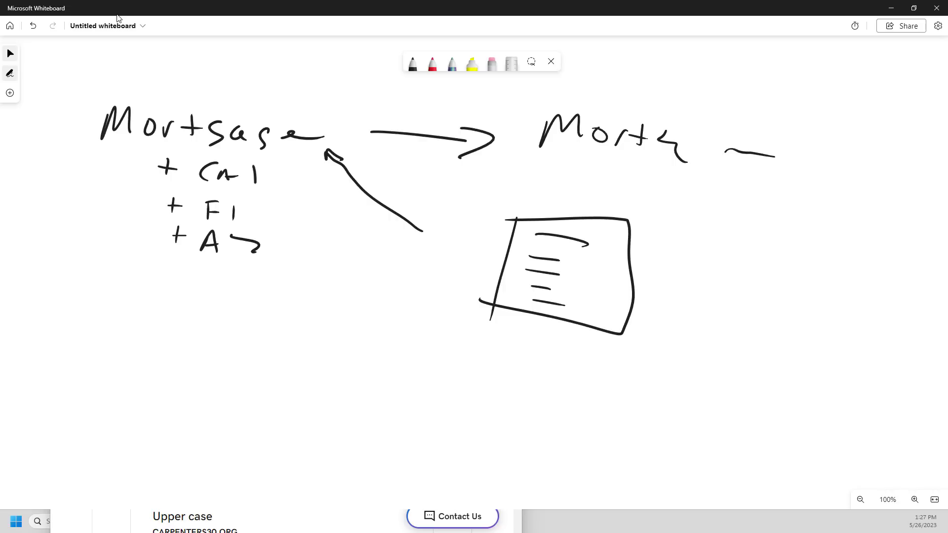
- Outline a page around the add-on list, label it '50+', and arrow it to 'KWD SF'
mouse_move(136, 153)
left_mouse_down()
mouse_move(98, 323)
mouse_move(228, 417)
mouse_move(306, 304)
mouse_move(334, 173)
mouse_move(154, 148)
left_mouse_up()
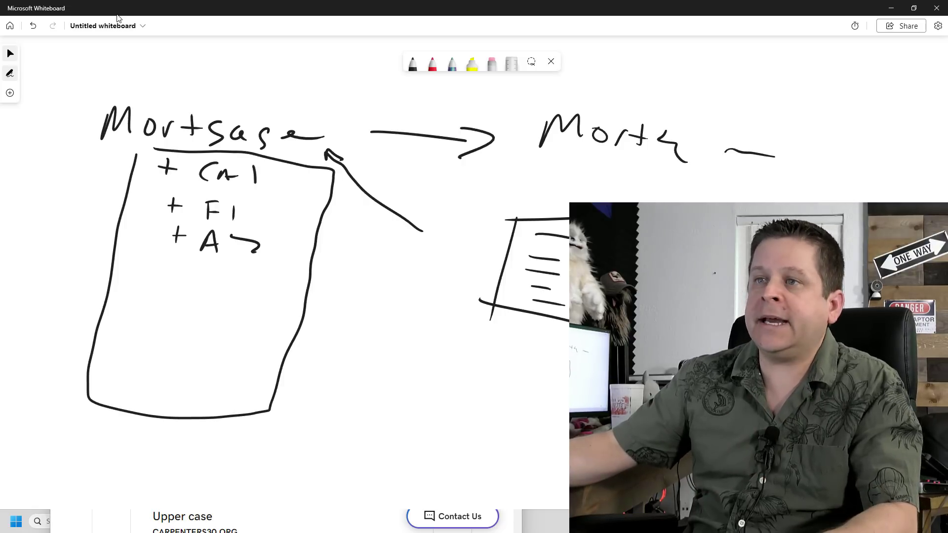
left_click_drag(194, 305, 193, 328)
mouse_move(201, 307)
left_mouse_down()
mouse_move(260, 310)
mouse_move(270, 301)
left_mouse_up()
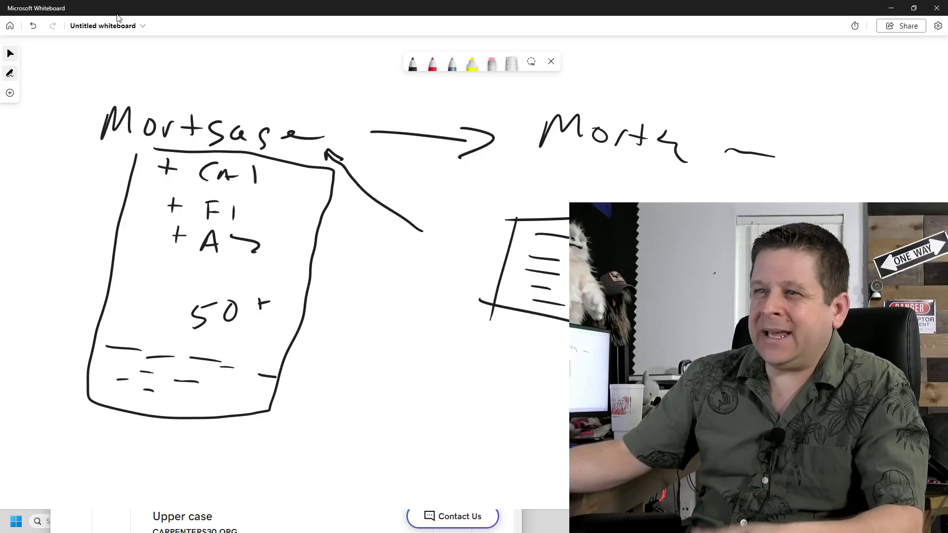
left_click_drag(258, 374, 318, 384)
left_click_drag(317, 371, 322, 397)
mouse_move(376, 361)
left_mouse_down()
mouse_move(389, 390)
mouse_move(427, 368)
mouse_move(445, 387)
left_mouse_up()
left_click_drag(443, 368, 447, 385)
mouse_move(537, 363)
left_mouse_down()
mouse_move(520, 384)
mouse_move(551, 387)
left_mouse_up()
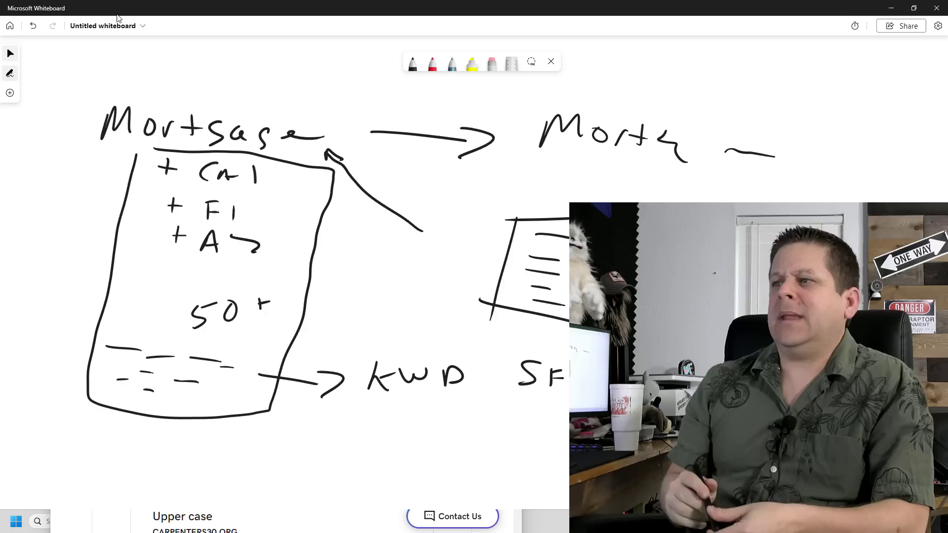
- Cross out the page with an X, write 'LSI' by the document, and add a labelled arrow to it
left_click_drag(372, 152, 112, 352)
left_click_drag(125, 150, 339, 369)
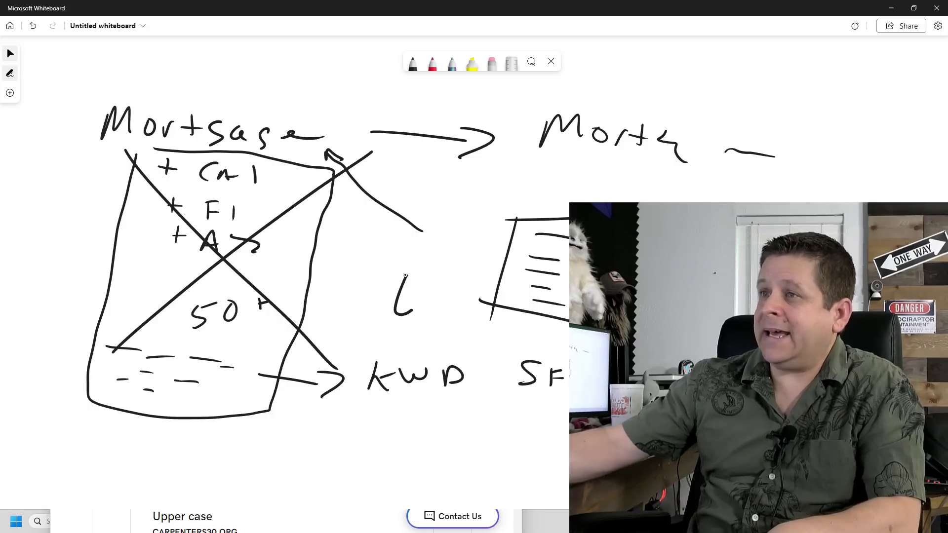
mouse_move(434, 281)
left_mouse_down()
mouse_move(423, 306)
mouse_move(459, 306)
left_mouse_up()
left_click_drag(449, 281, 467, 280)
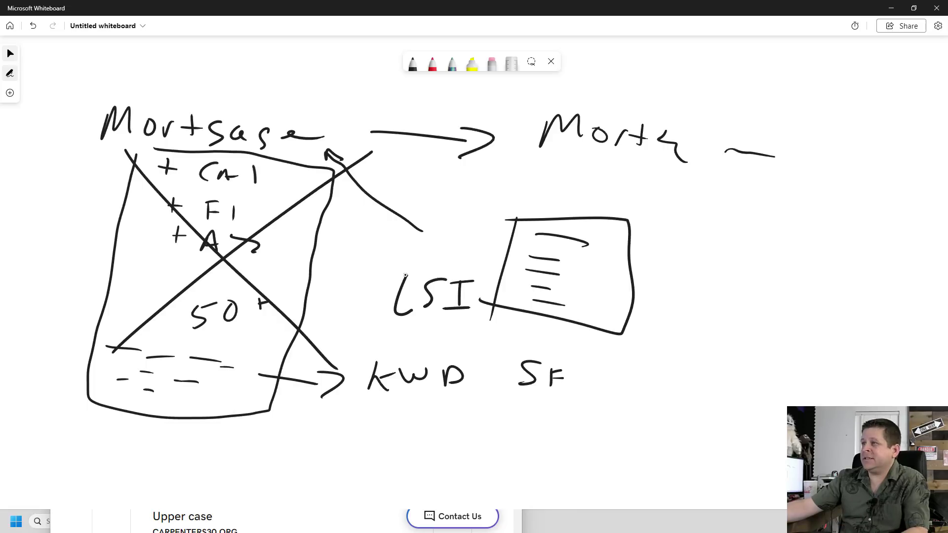
left_click_drag(738, 214, 701, 234)
left_click_drag(755, 257, 795, 258)
mouse_move(809, 230)
left_mouse_down()
mouse_move(805, 257)
mouse_move(879, 256)
left_mouse_up()
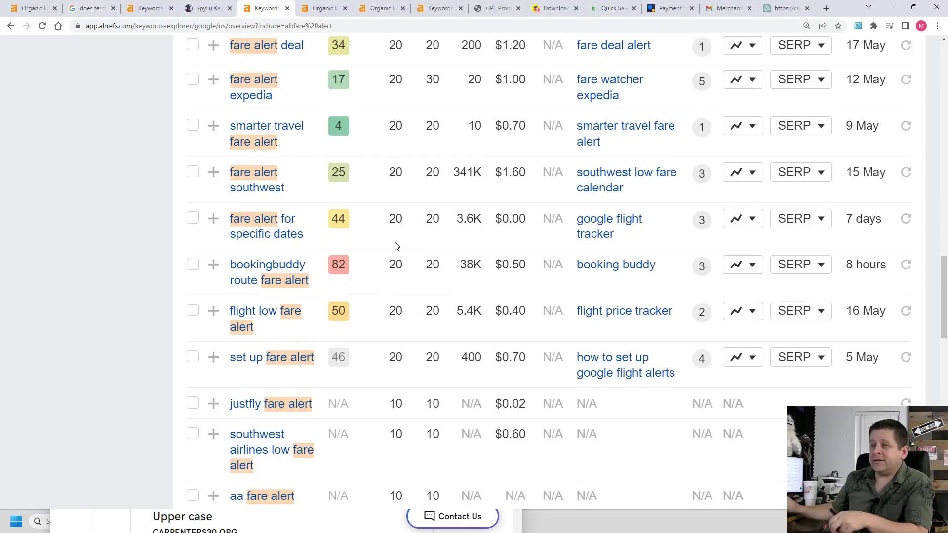
- Bring up the Ahrefs Keywords Explorer tab with the 'fare alert' matching terms
left_click(316, 6)
left_click(437, 7)
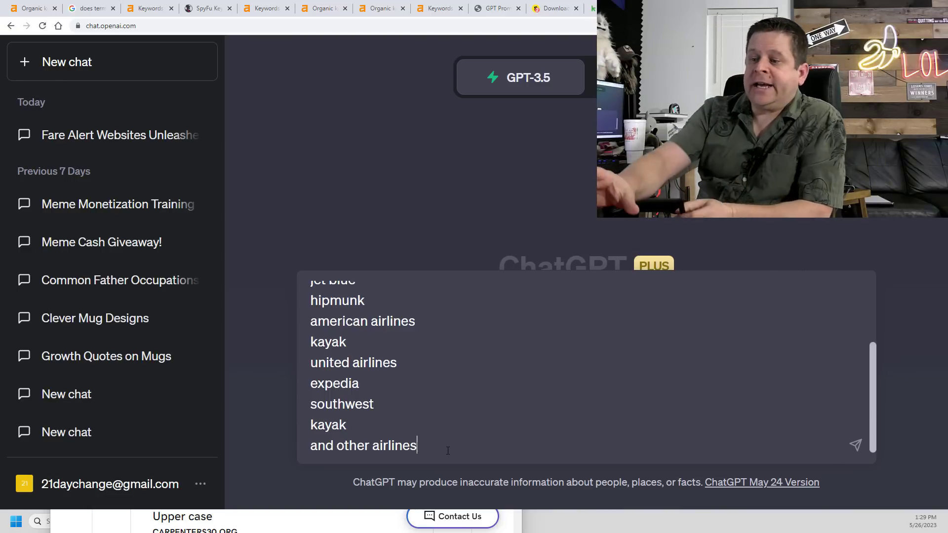
- Send the fare-alert article prompt with the airline list to ChatGPT
key("Return")
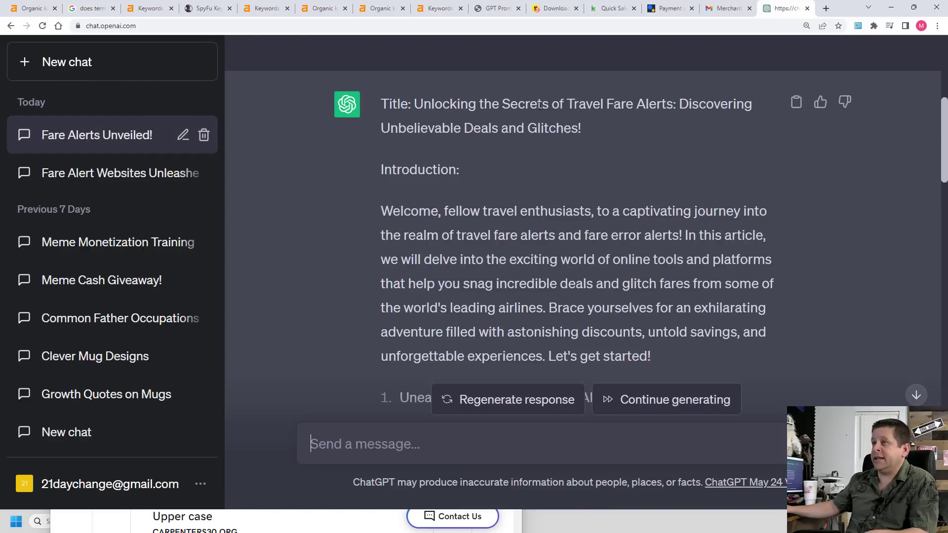
- Rework the Notepad title to 'Fare Alerts: Unlocking the Secrets of Travel Deals', then return to ChatGPT
key("alt+Tab")
key("ctrl+x")
left_click_drag(310, 144, 494, 161)
key("ctrl+v")
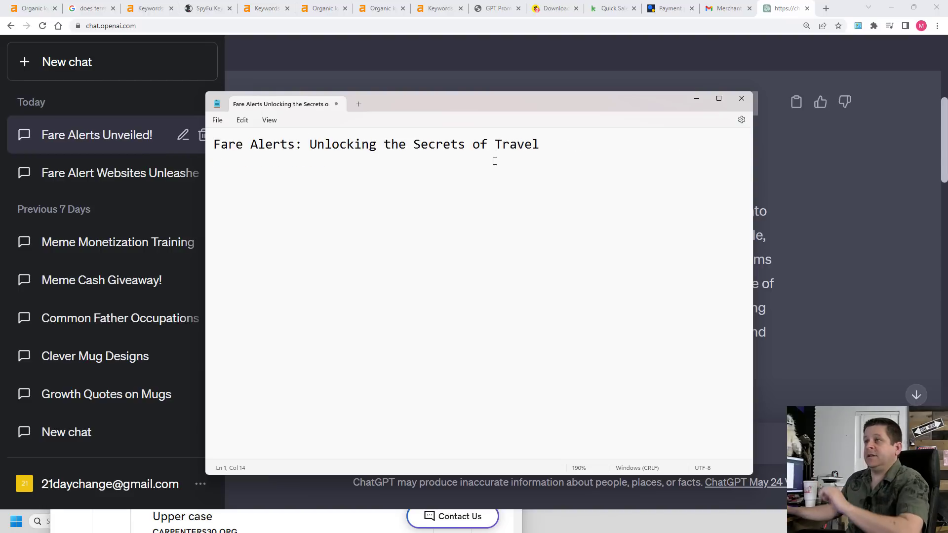
type("Deals")
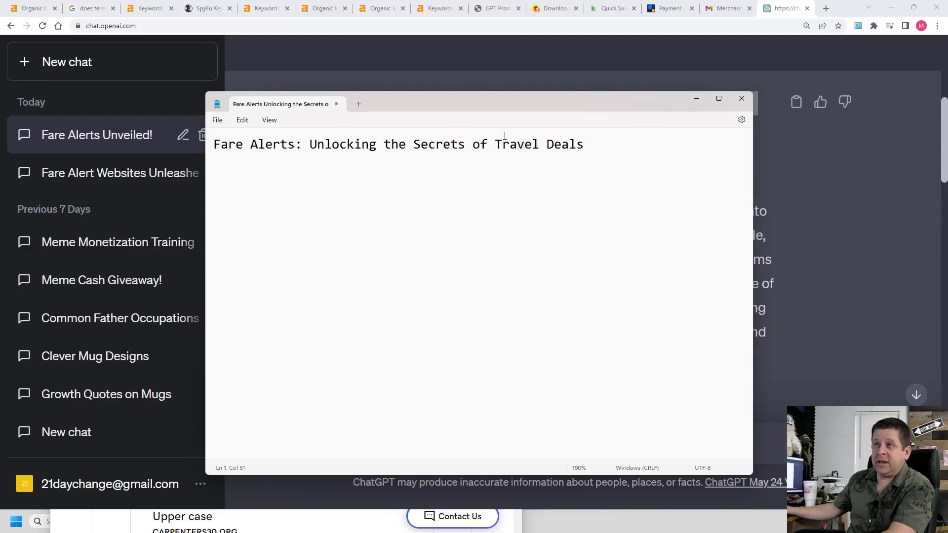
key("alt+Tab")
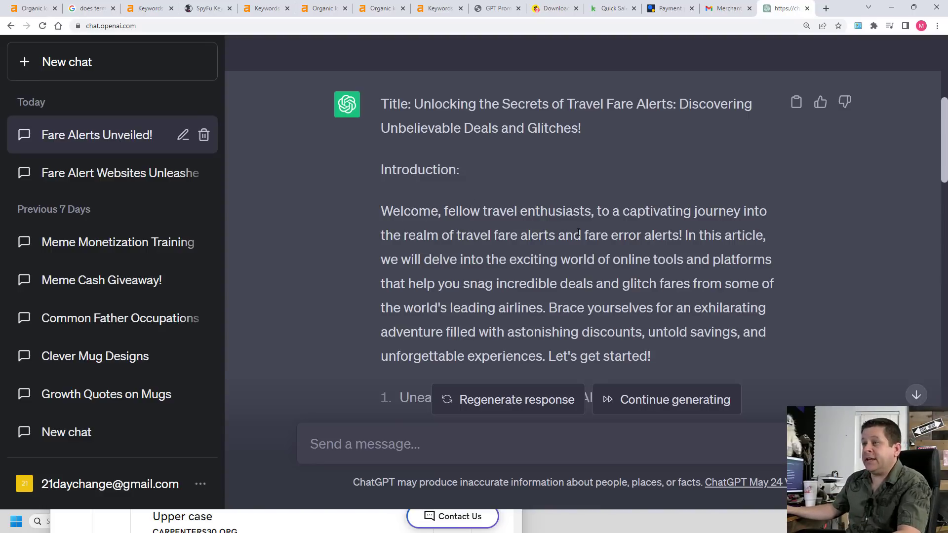
- Scroll the article past Southwest and continue generating it through the 'Happy travels!' conclusion
scroll(579, 231, "down", 2)
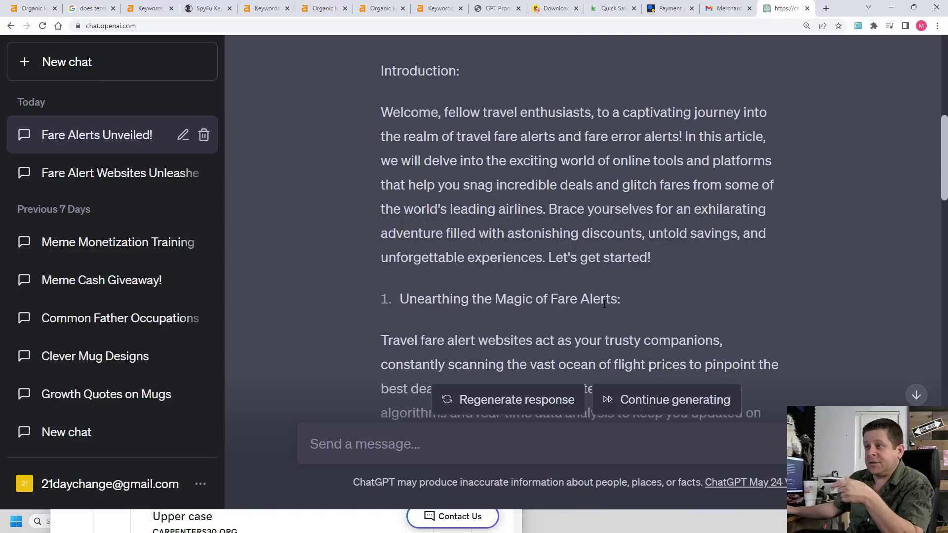
scroll(603, 291, "down", 5)
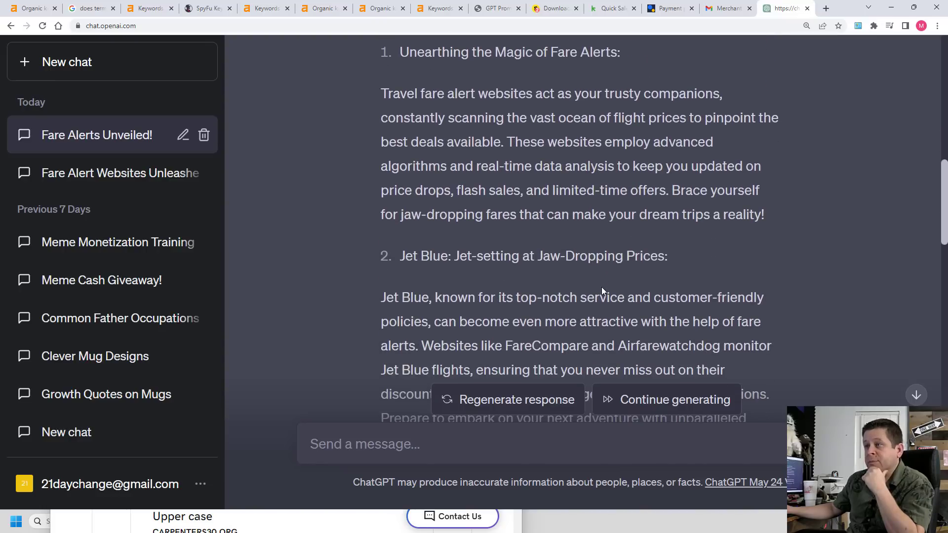
scroll(540, 252, "down", 5)
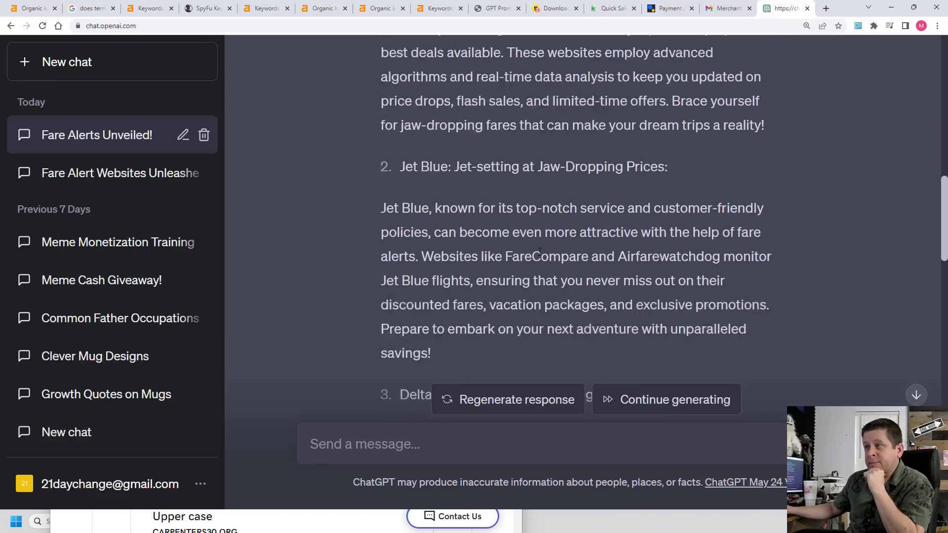
scroll(520, 242, "down", 5)
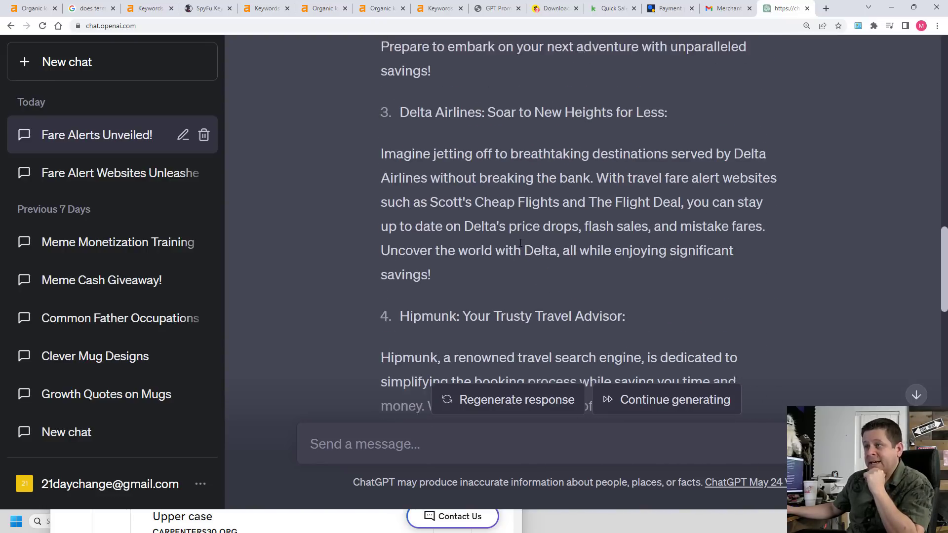
scroll(491, 200, "down", 8)
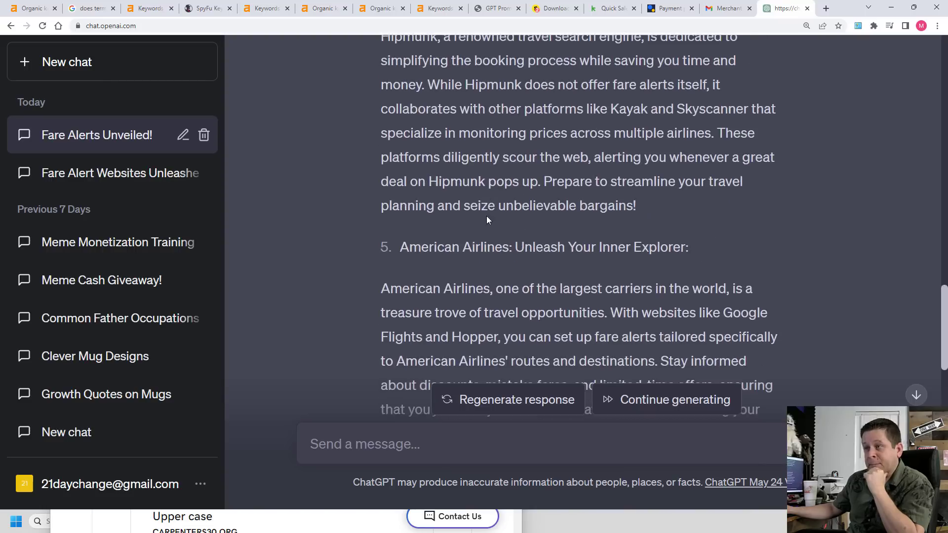
scroll(494, 303, "down", 10)
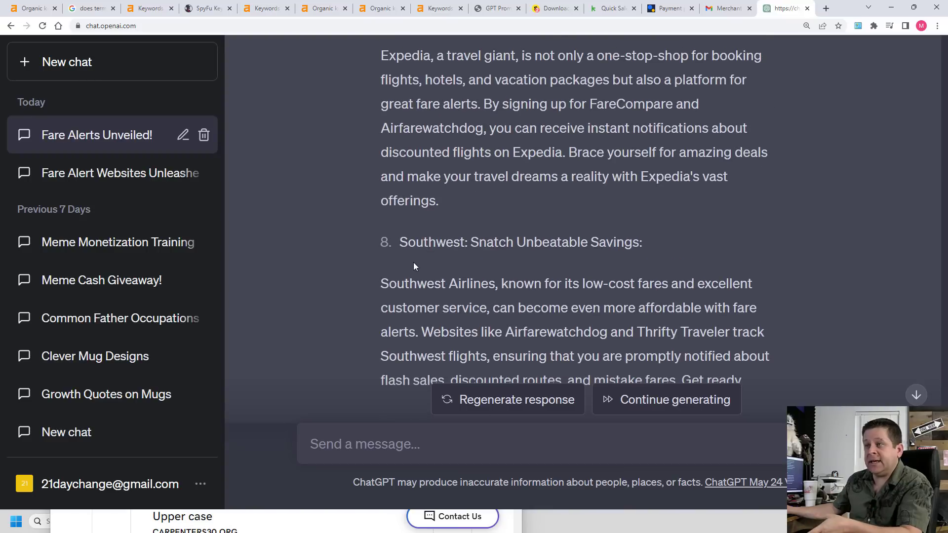
scroll(450, 259, "down", 2)
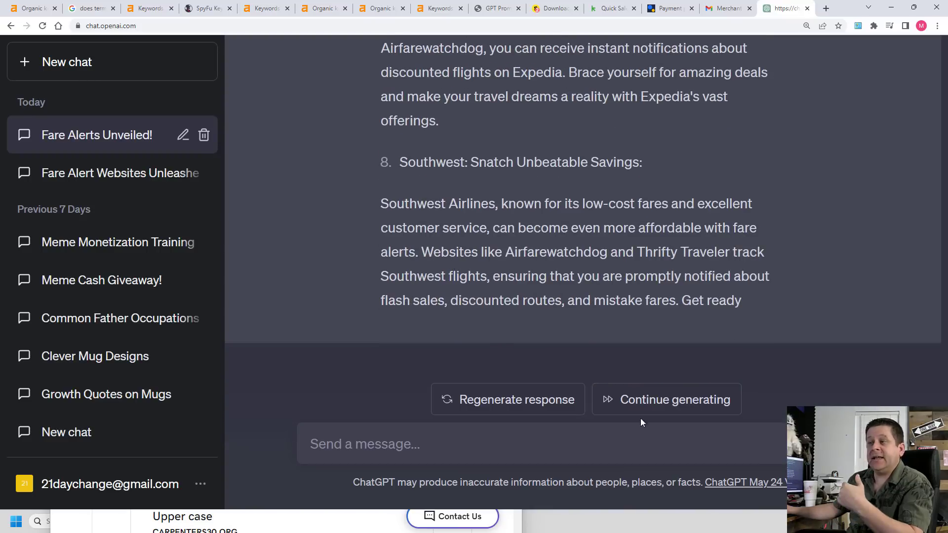
left_click(652, 398)
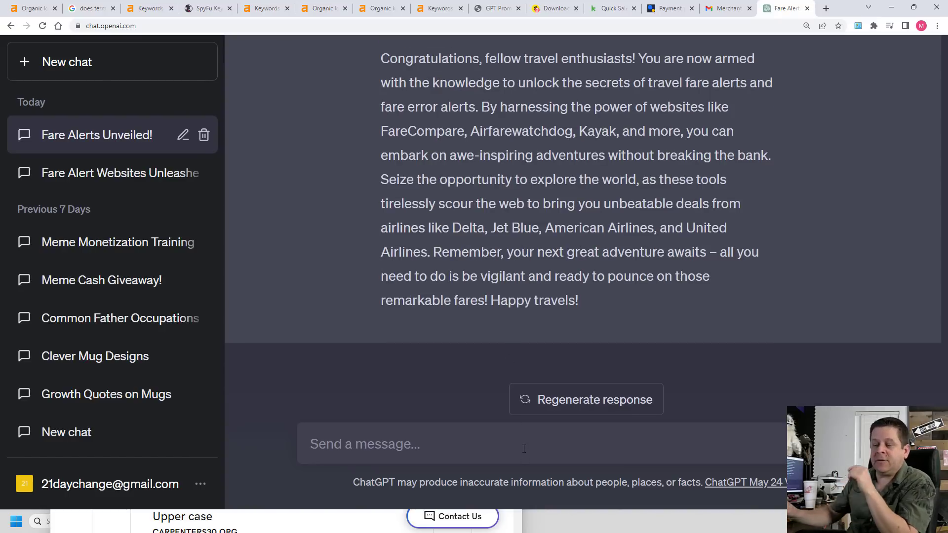
- Ask ChatGPT about each airline's travel rewards credit cards, then select 'United Airlines MileagePlus' in the reply
type("please ex")
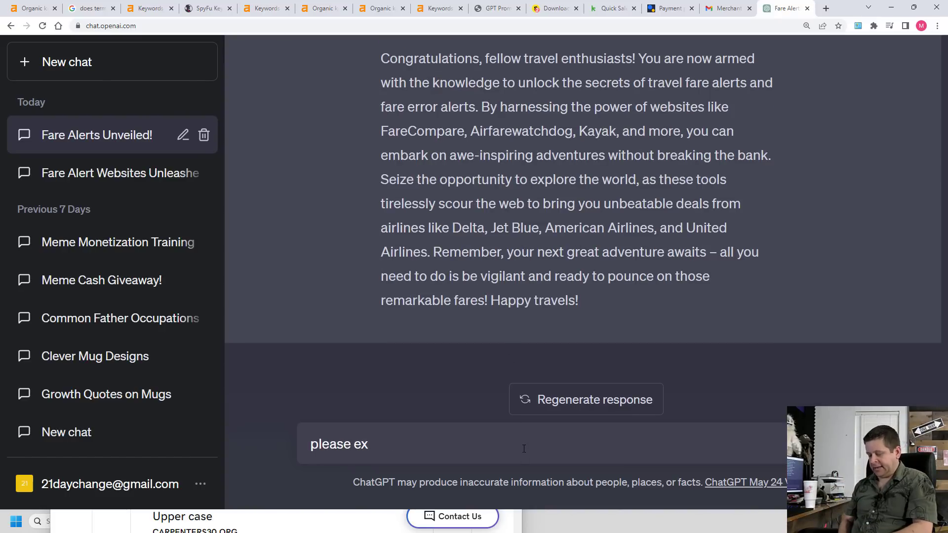
type("pans")
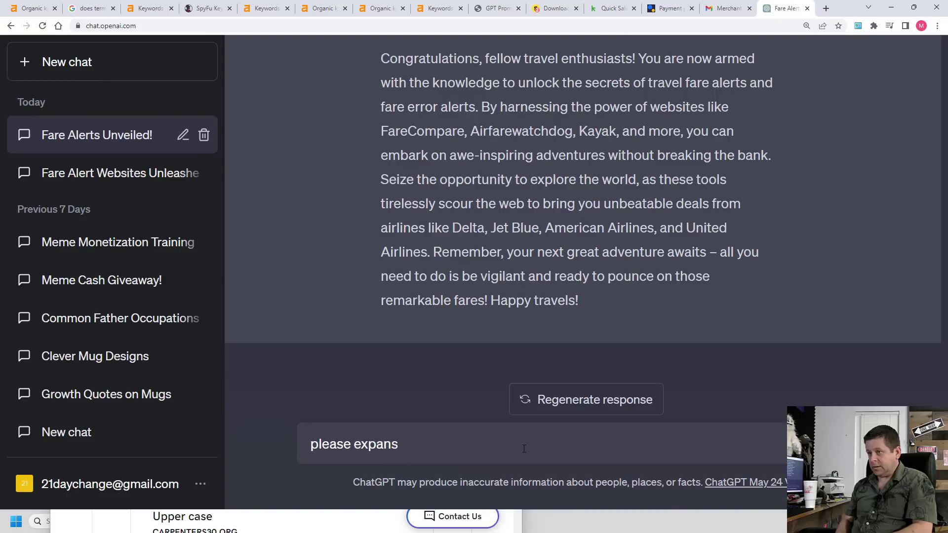
key("BackSpace")
type("d on how thes")
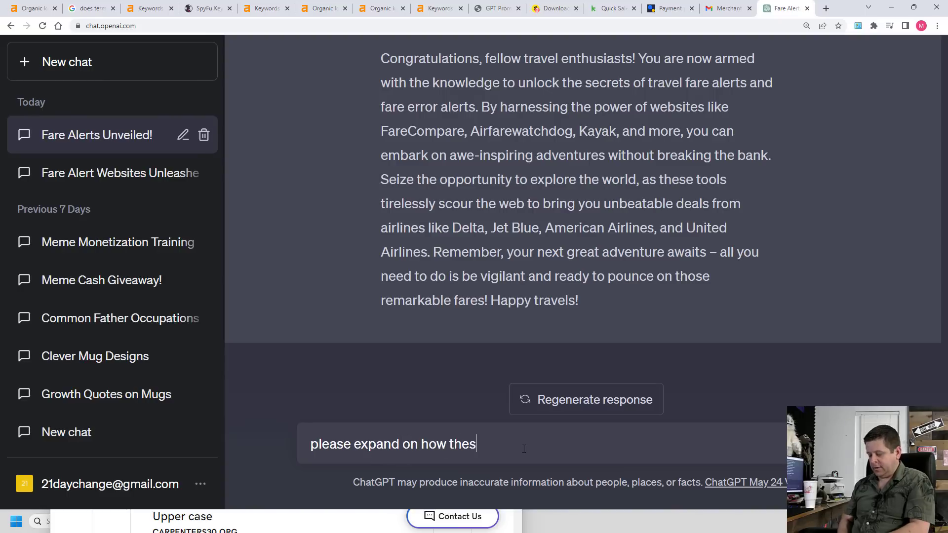
type("e airline")
type("e airlines h")
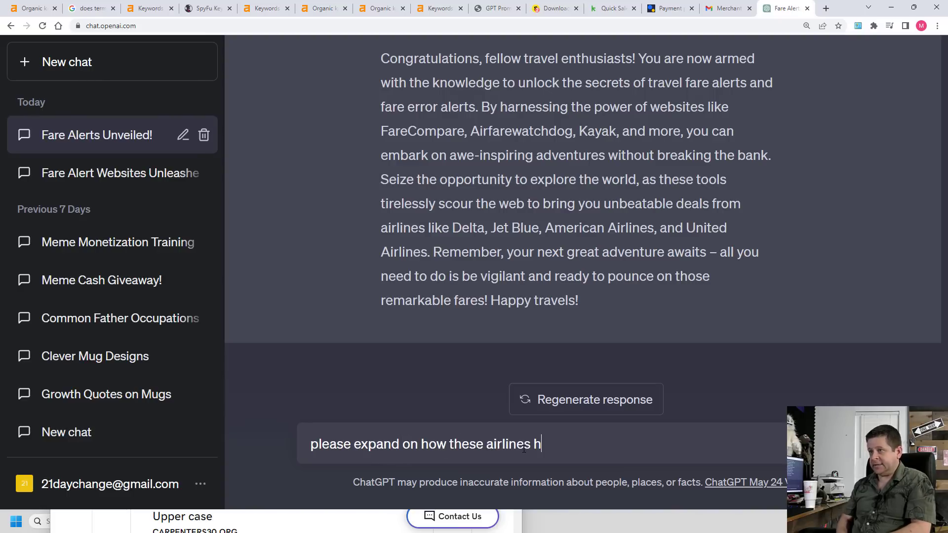
type("ave travel r")
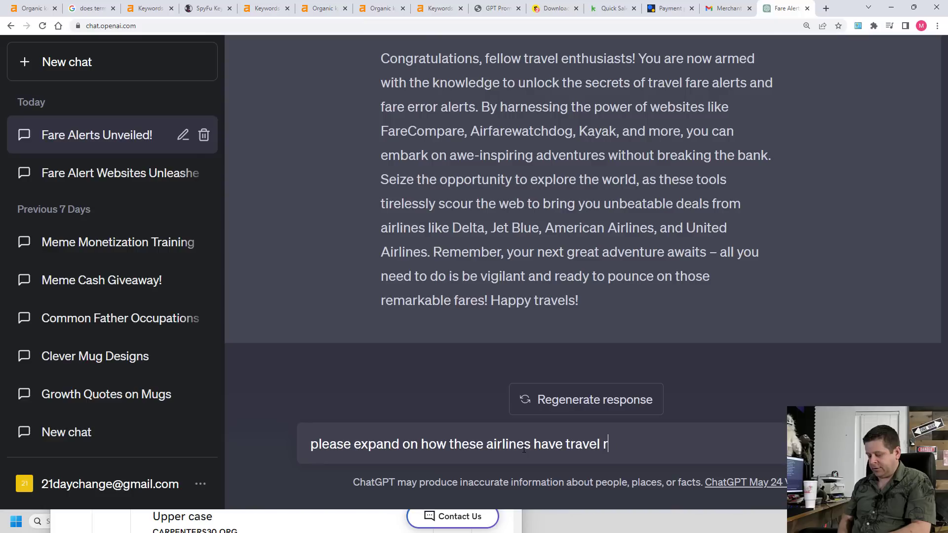
type("ewards cre")
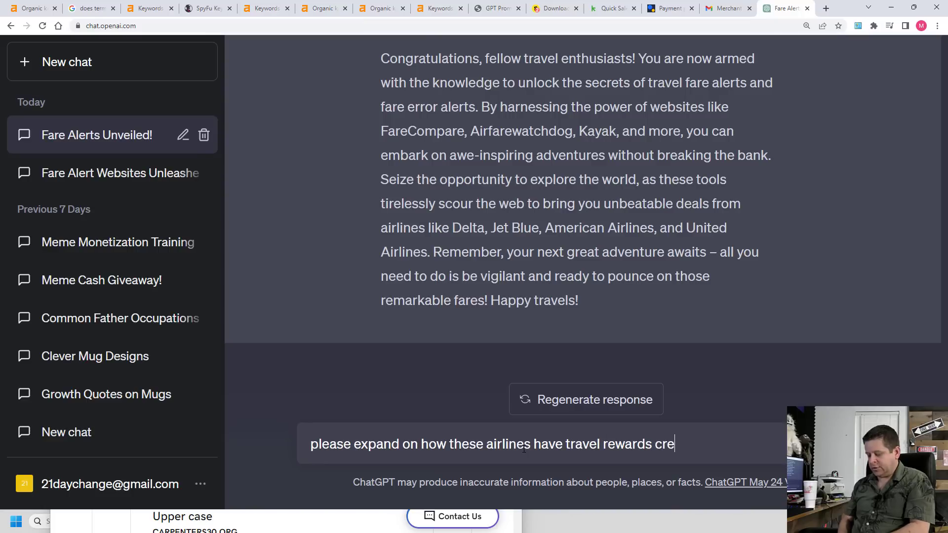
type("dit cards and ")
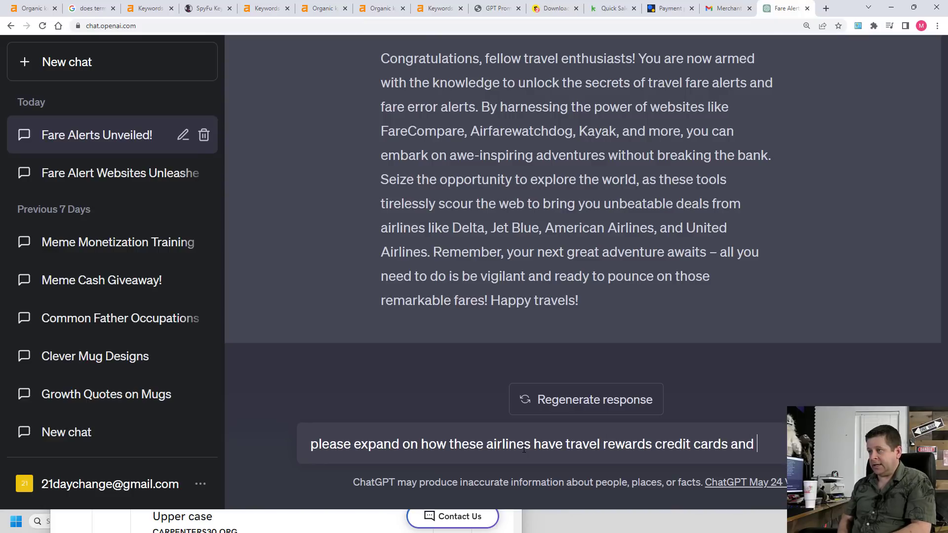
type("how ")
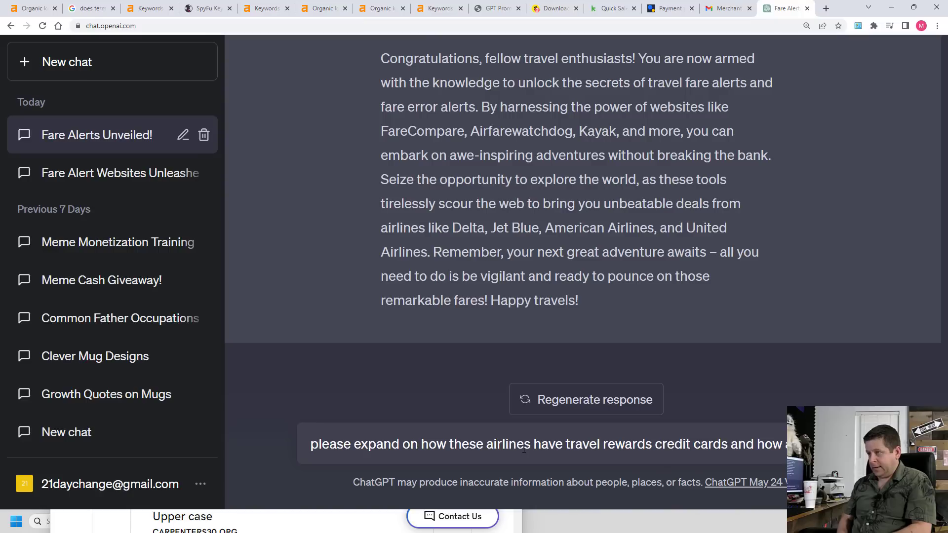
type("co")
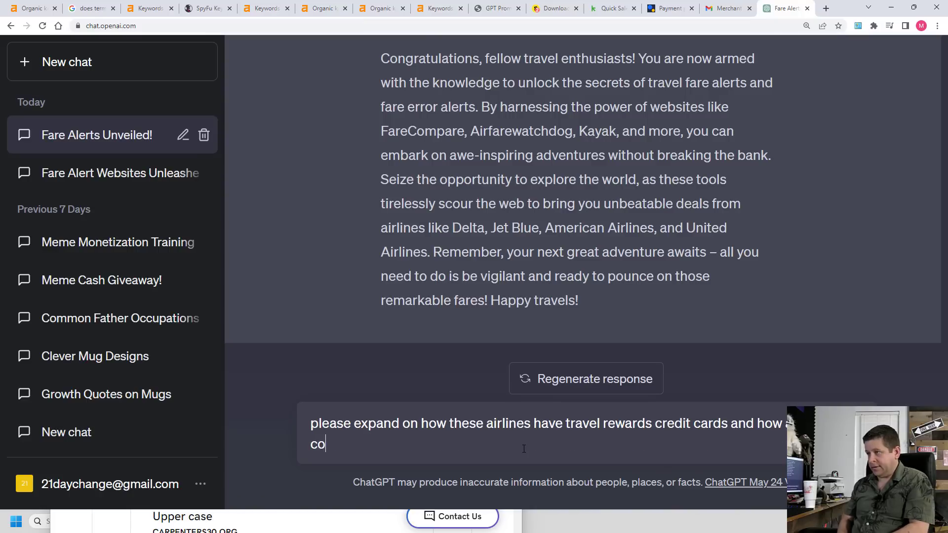
type("upd use t")
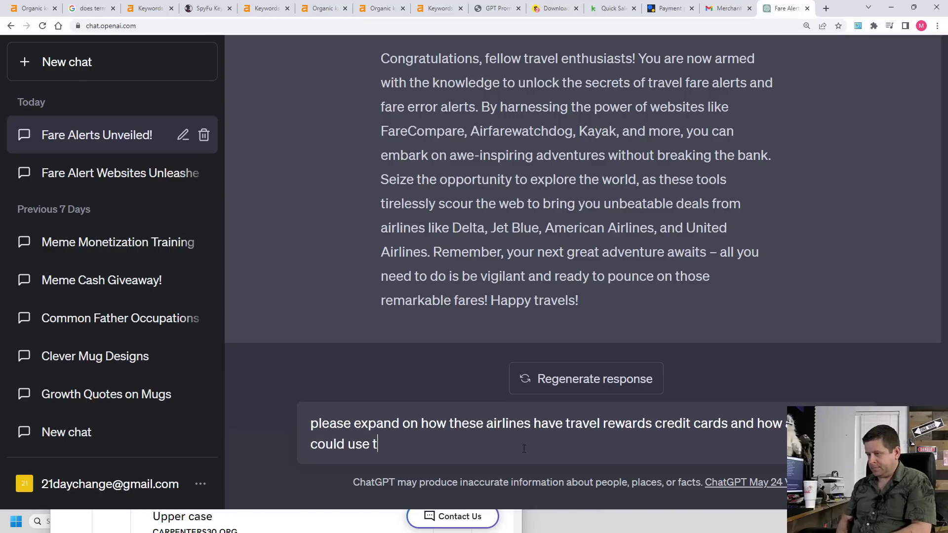
type("hem to save money please ")
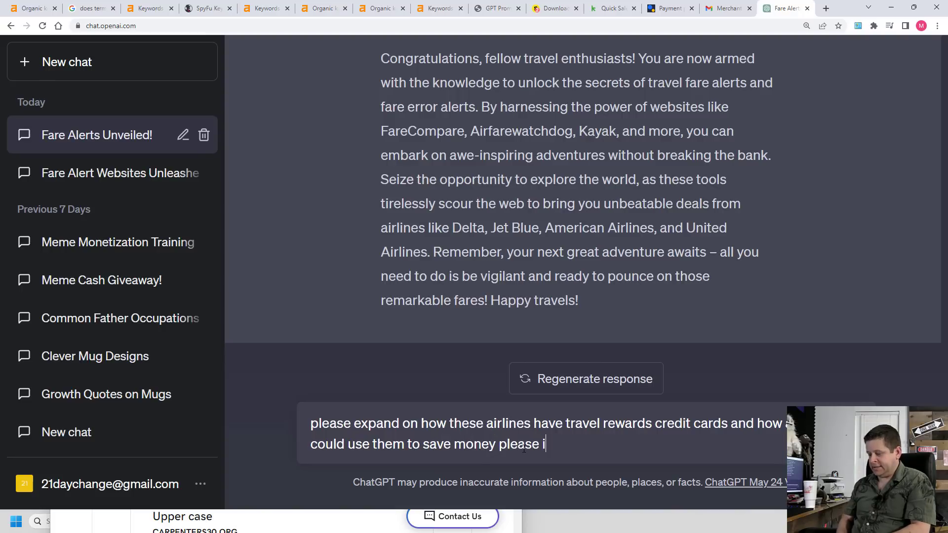
type("include spec")
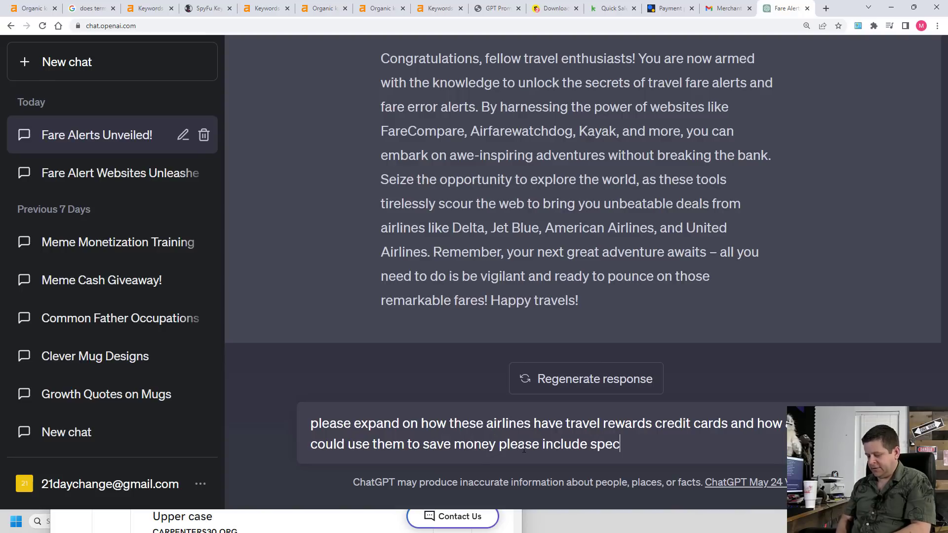
type("ifics about each airlines cars")
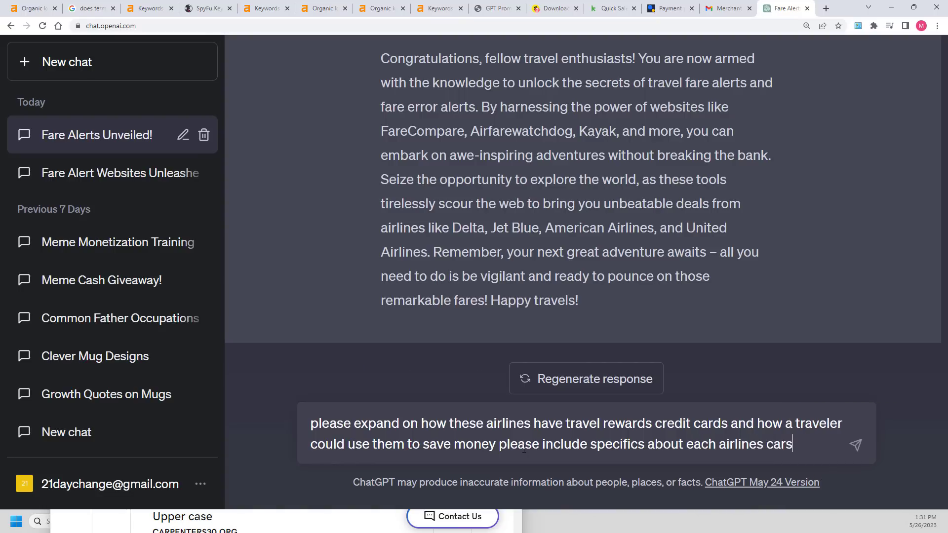
key("Return")
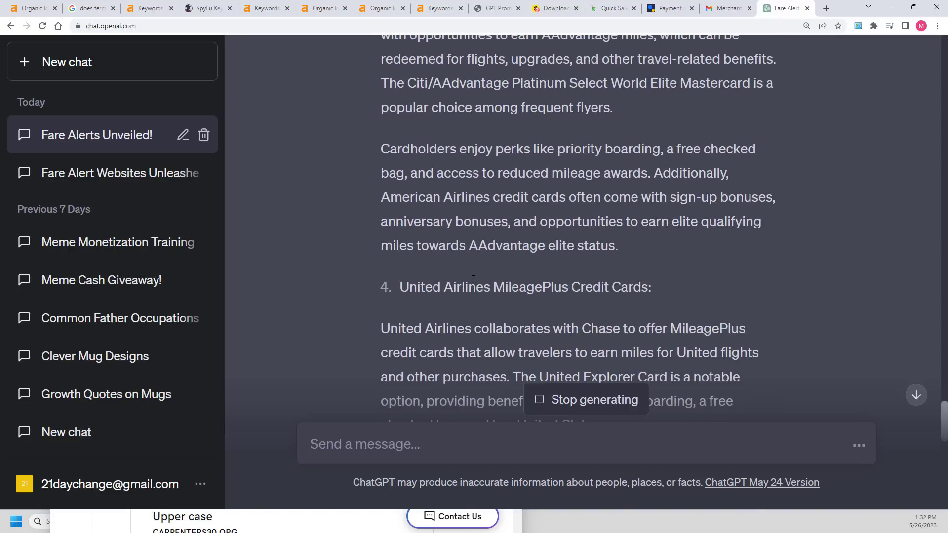
left_click_drag(569, 287, 404, 288)
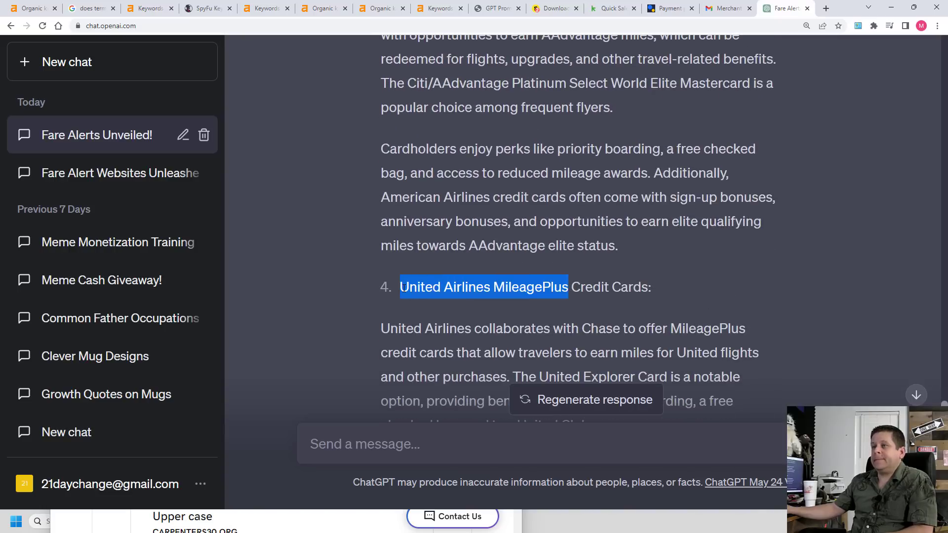
- Search 'airlines aadvantage' in Ahrefs Keywords Explorer and scroll through the keyword results table
left_click(434, 8)
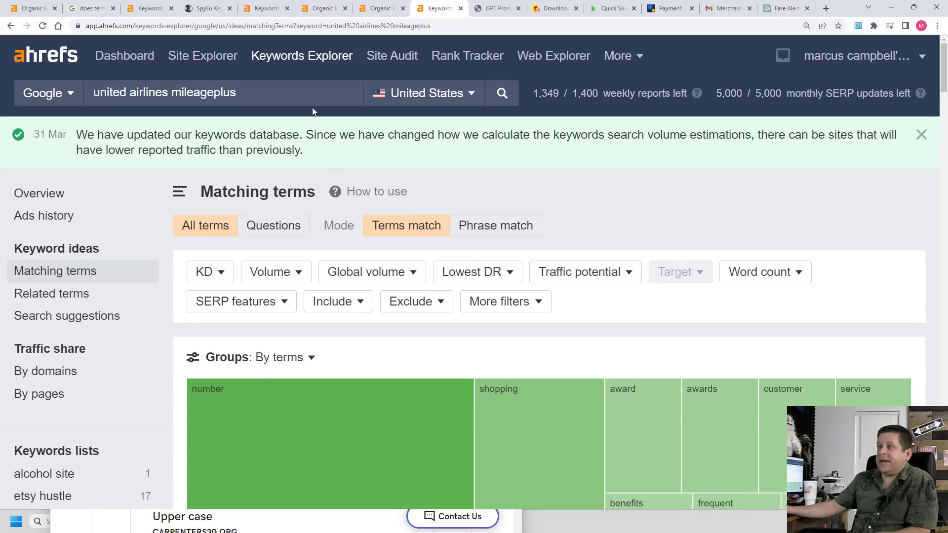
type("Airlines AAdvantage")
left_click(502, 93)
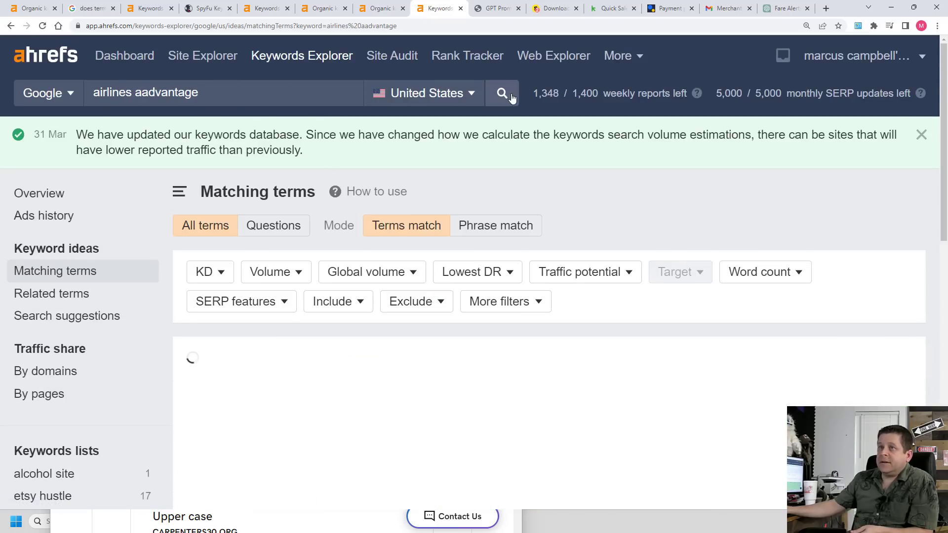
scroll(545, 318, "down", 10)
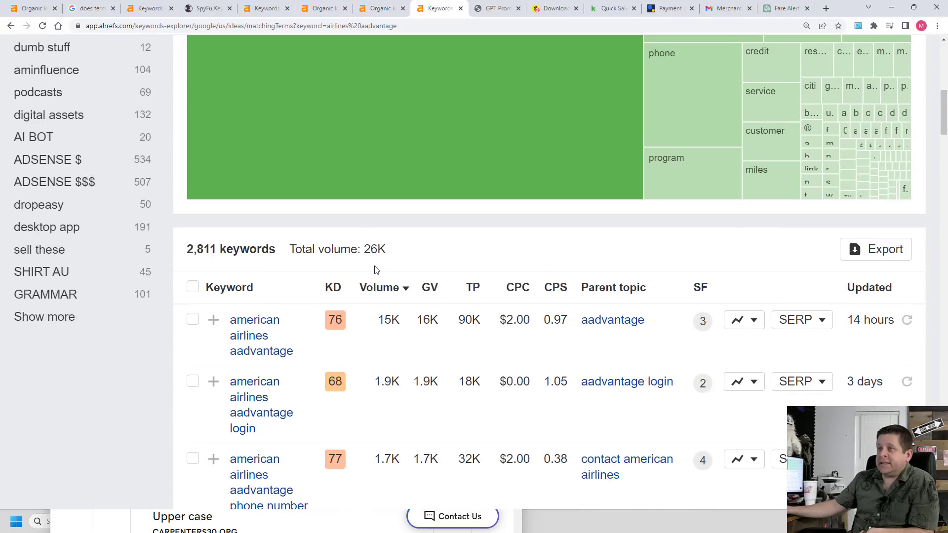
scroll(421, 323, "down", 4)
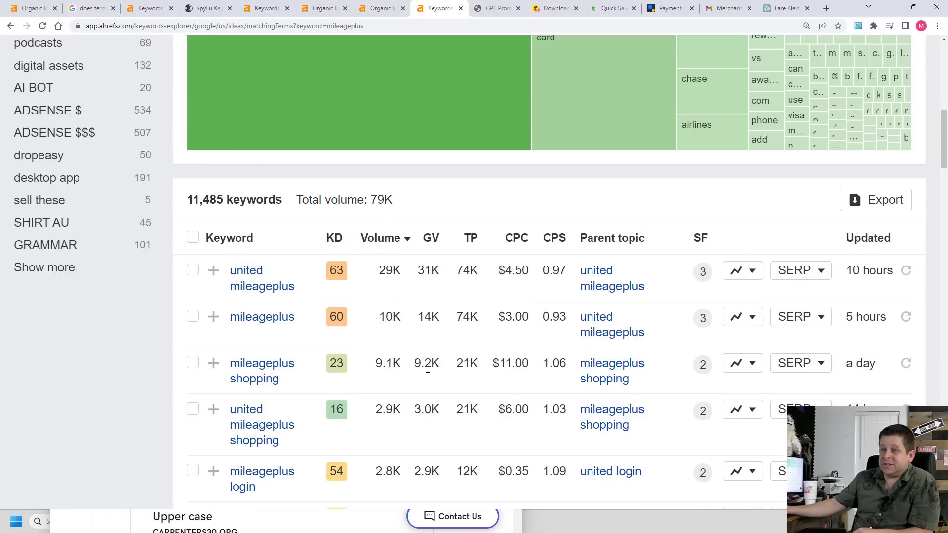
scroll(430, 377, "down", 1)
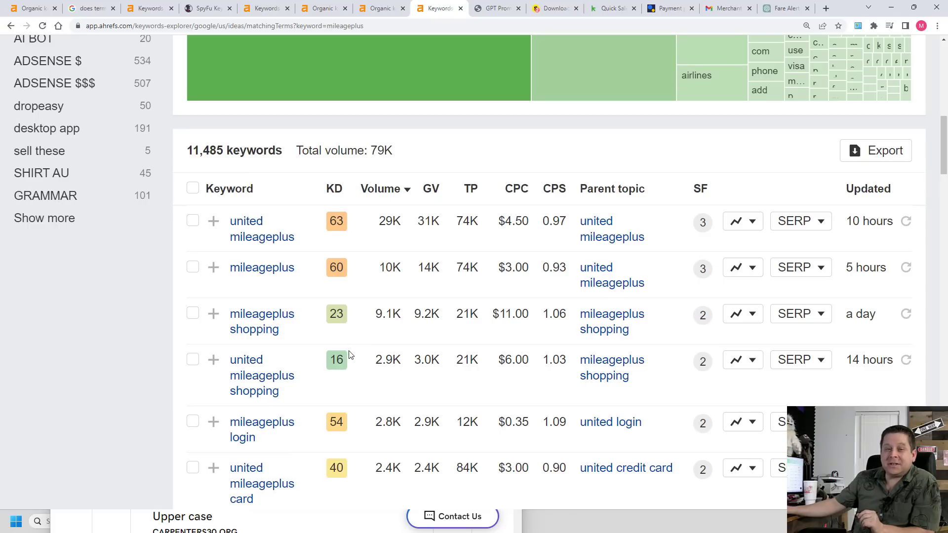
scroll(349, 354, "down", 8)
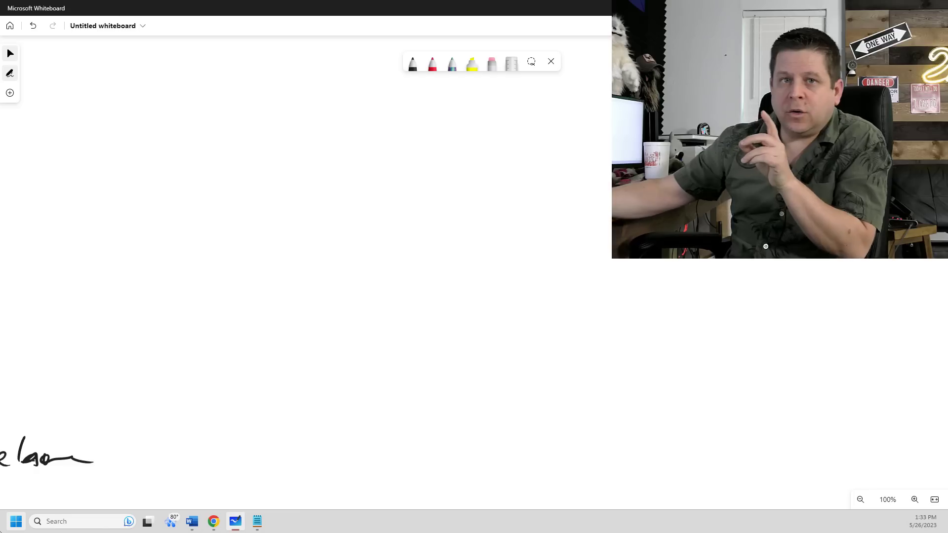
- Handwrite an underlined 7 and the title 'Fare Alert' with the black pen
left_click_drag(198, 95, 192, 129)
left_click_drag(176, 102, 198, 95)
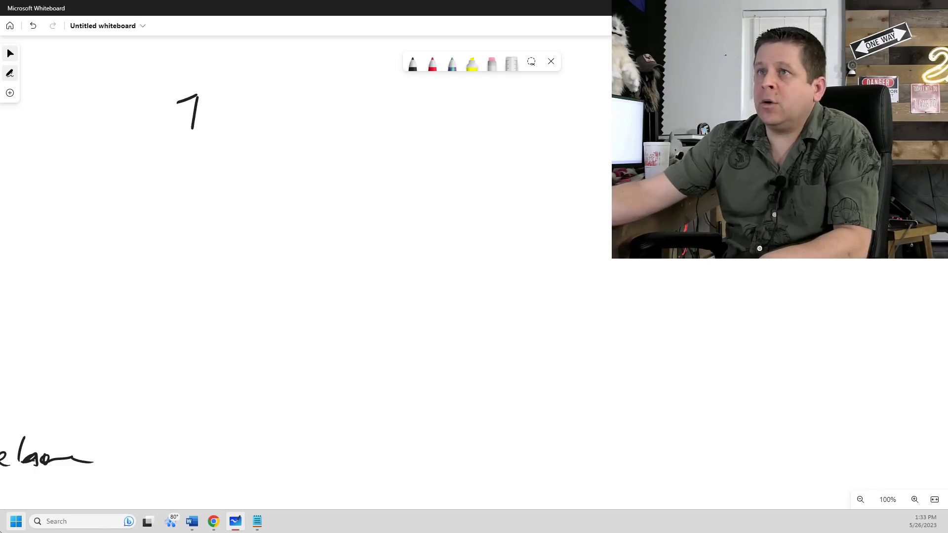
left_click_drag(157, 128, 206, 141)
left_click_drag(267, 108, 267, 138)
mouse_move(265, 110)
left_mouse_down()
mouse_move(293, 107)
mouse_move(285, 127)
left_mouse_up()
left_click_drag(292, 141, 408, 142)
left_click_drag(393, 134, 497, 145)
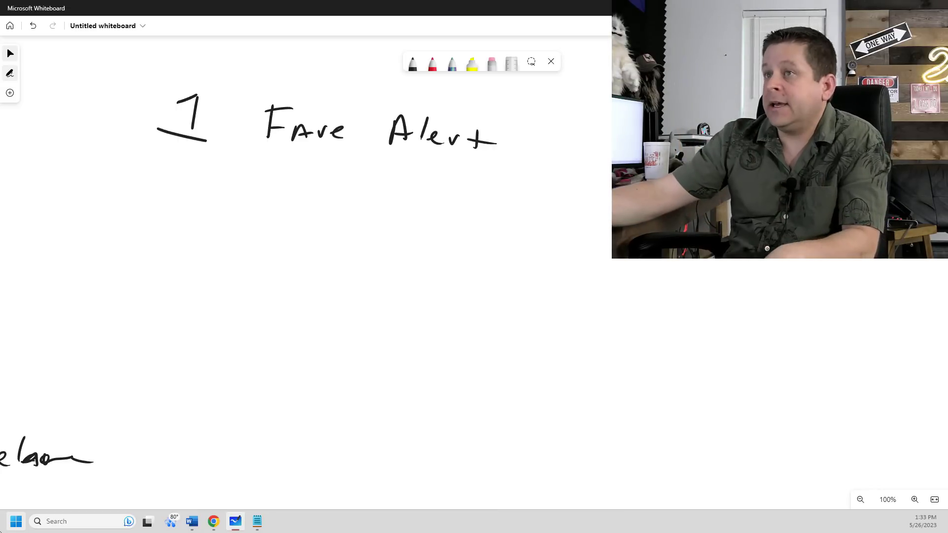
- Sketch a page outline below the title filled with horizontal text lines
mouse_move(251, 186)
left_mouse_down()
mouse_move(271, 423)
mouse_move(420, 451)
mouse_move(532, 297)
mouse_move(533, 172)
mouse_move(292, 163)
mouse_move(253, 175)
mouse_move(402, 206)
left_mouse_up()
left_click_drag(290, 224, 380, 235)
left_click_drag(295, 245, 365, 257)
left_click_drag(297, 270, 346, 274)
left_click_drag(289, 290, 347, 297)
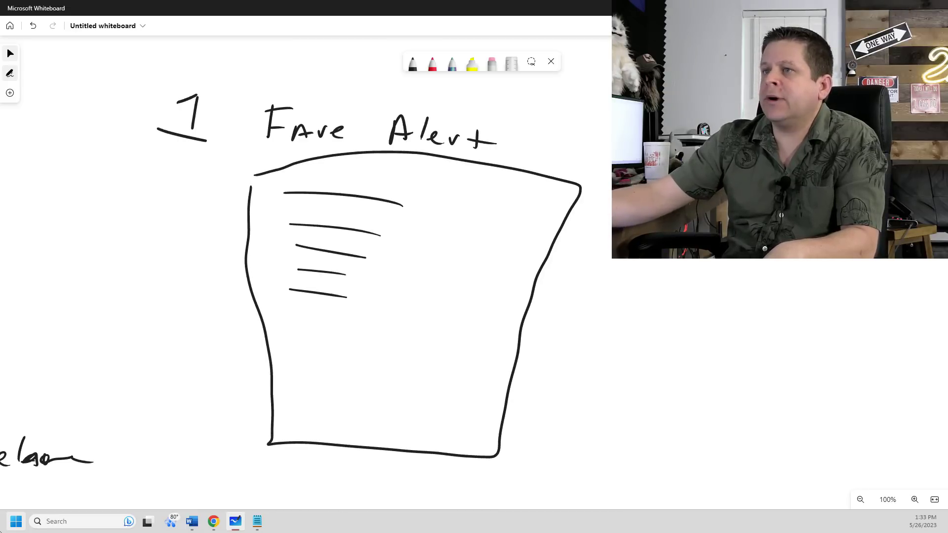
left_click_drag(294, 310, 348, 318)
left_click_drag(288, 330, 336, 337)
left_click_drag(290, 355, 332, 364)
left_click_drag(270, 379, 319, 386)
left_click_drag(272, 399, 352, 422)
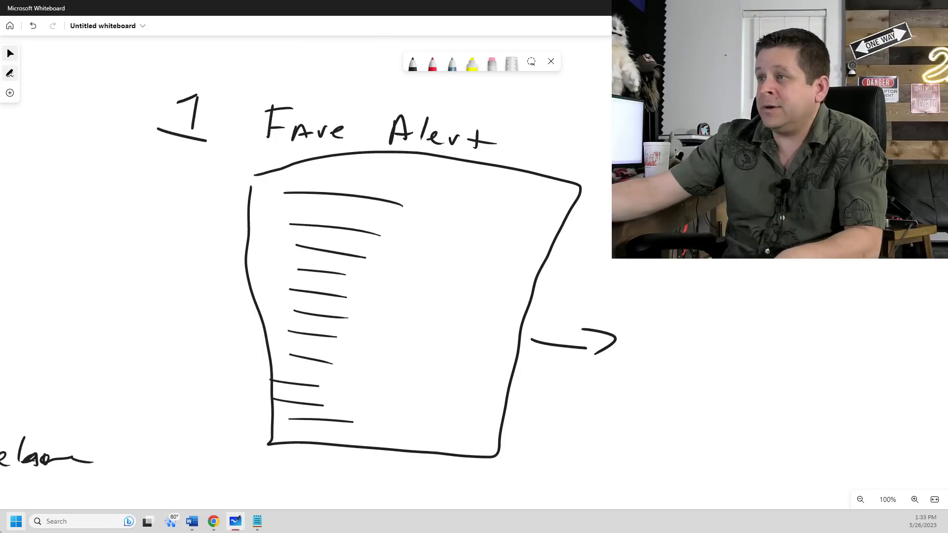
- Draw an arrow leading to a small '3d' box with an upward stroke above it
left_click_drag(657, 320, 649, 377)
mouse_move(659, 327)
left_mouse_down()
mouse_move(701, 325)
mouse_move(668, 367)
mouse_move(726, 335)
left_mouse_up()
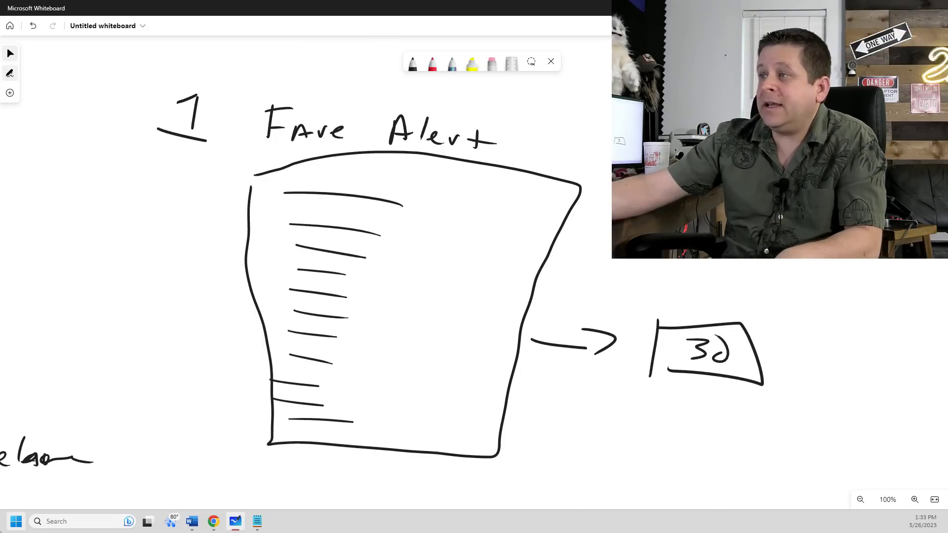
left_click_drag(700, 297, 715, 260)
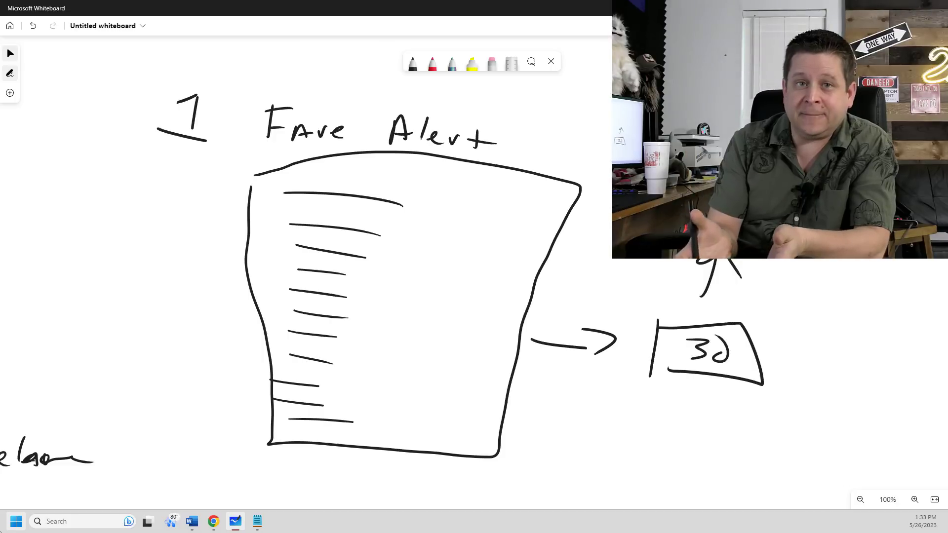
- Handwrite the word 'Guide' inside the page sketch
mouse_move(421, 269)
left_mouse_down()
mouse_move(419, 295)
mouse_move(444, 295)
left_mouse_up()
left_click(434, 282)
left_click_drag(454, 286, 528, 293)
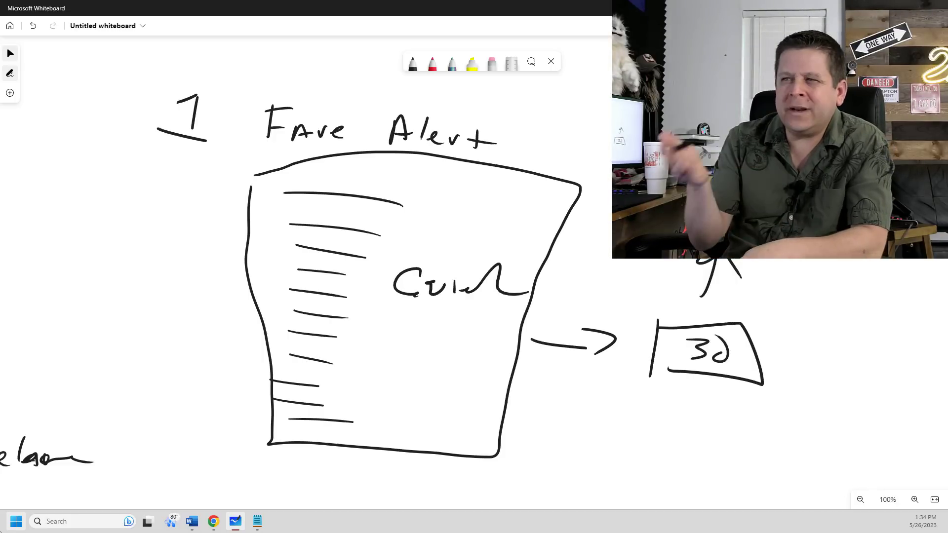